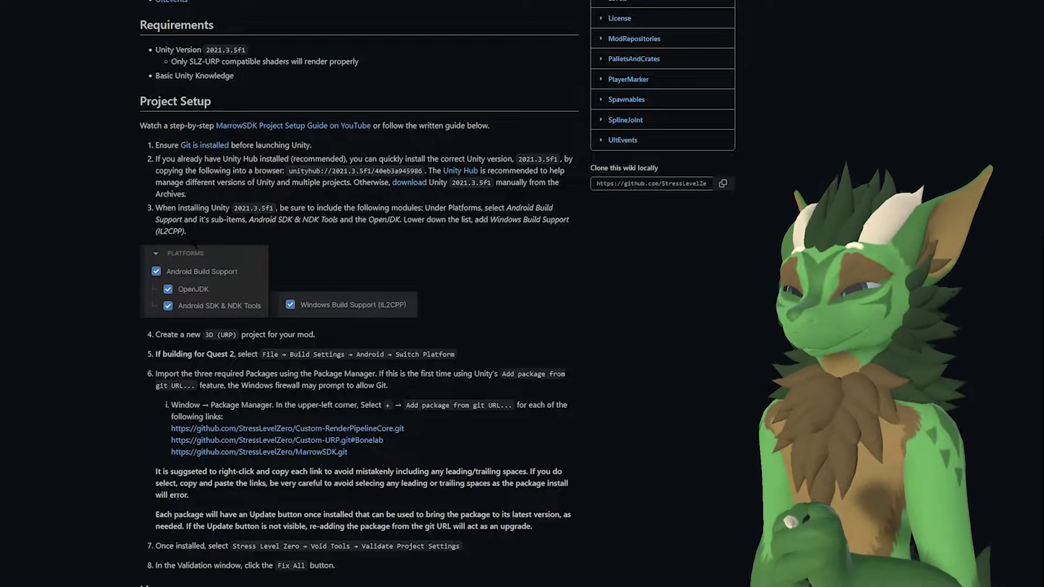
# - Read through the Requirements and Project Setup instructions in the MarrowSDK wiki
pyautogui.scroll(7, 194, 247)
pyautogui.scroll(-7, 359, 293)
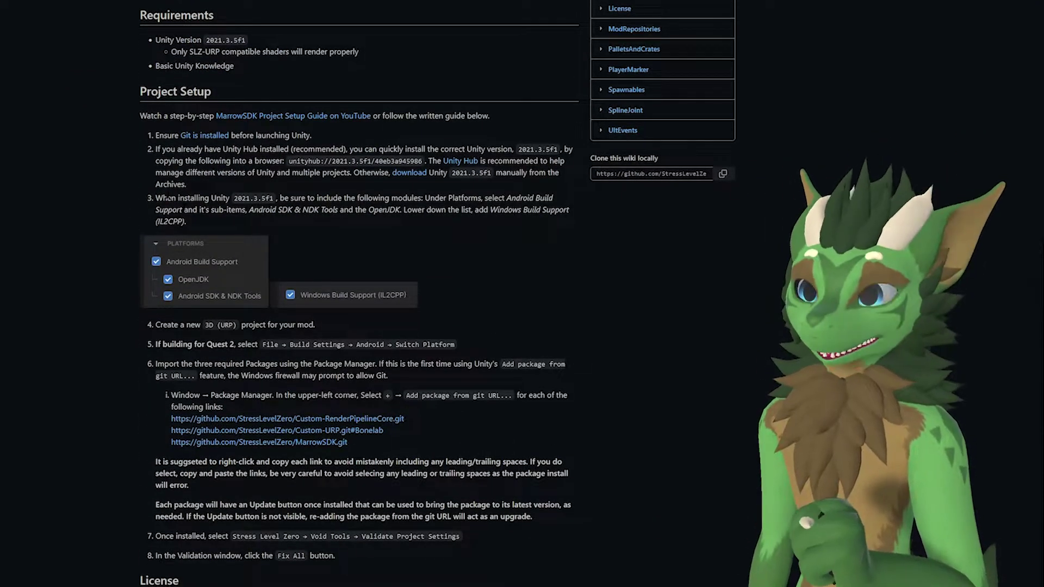
pyautogui.scroll(-1, 269, 236)
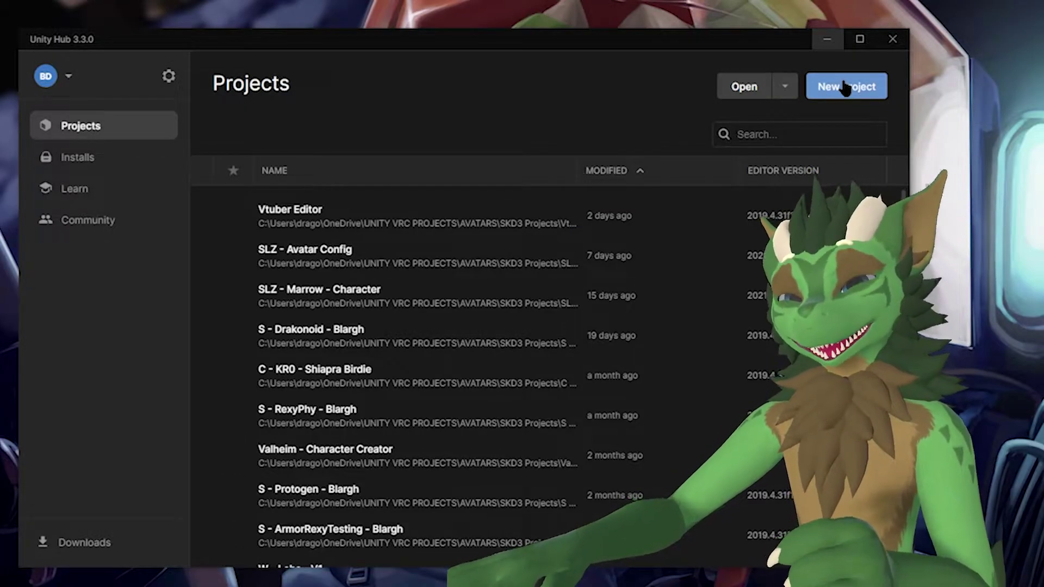
# - Switch to Unity Hub and start a new project from the 3D (URP) core template
pyautogui.click(845, 87)
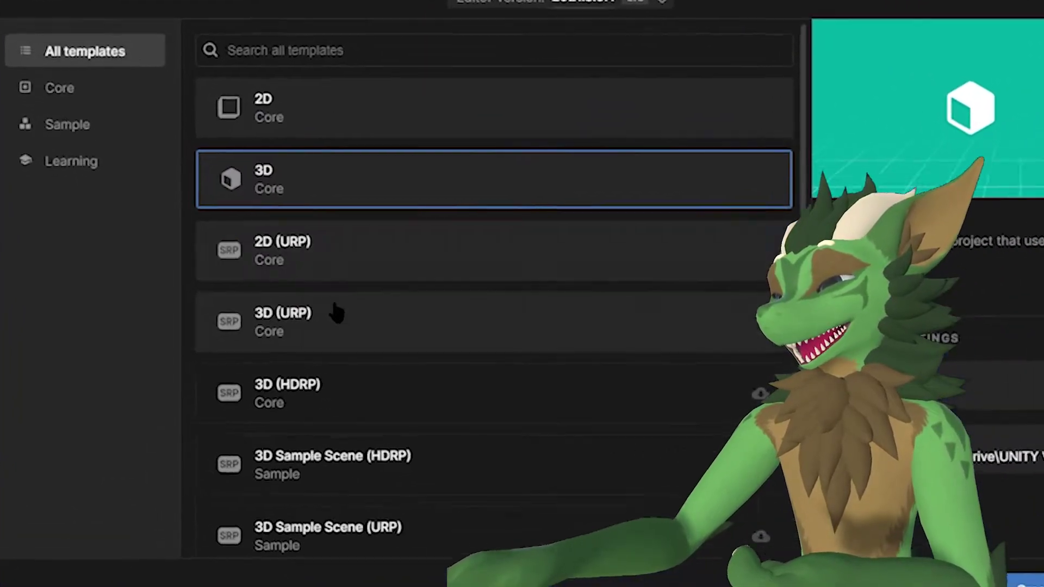
pyautogui.click(338, 314)
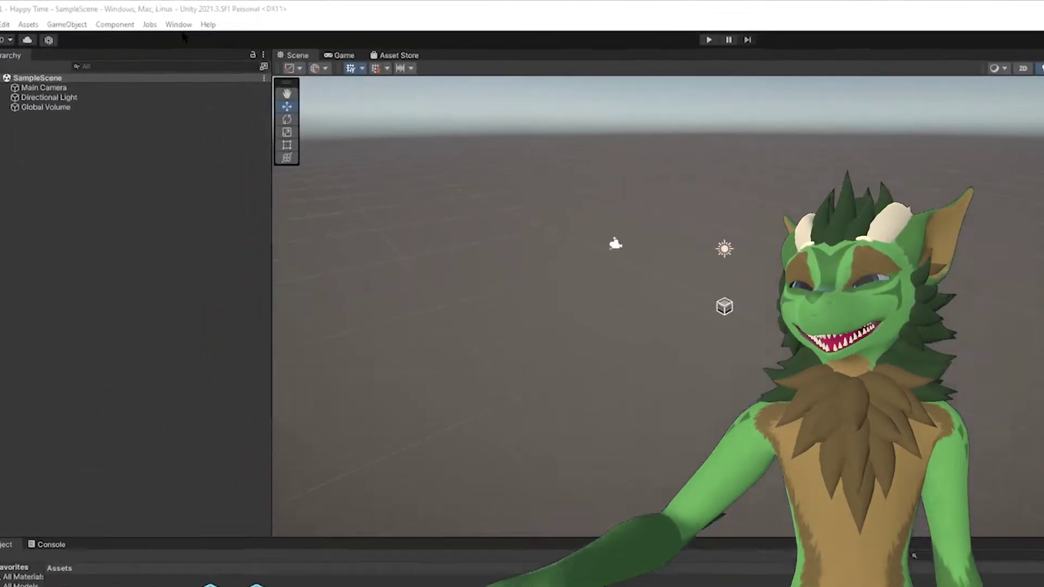
# - Install StressLevelZero's Custom-RenderPipelineCore, Custom-URP and MarrowSDK packages from their git URLs, and close the Package Manager
pyautogui.click(140, 16)
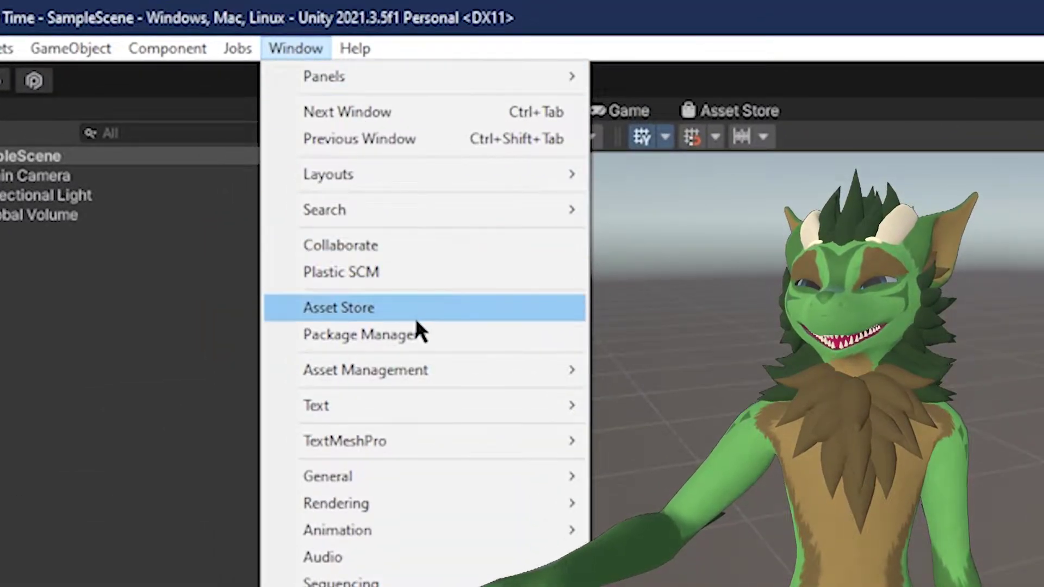
pyautogui.click(416, 332)
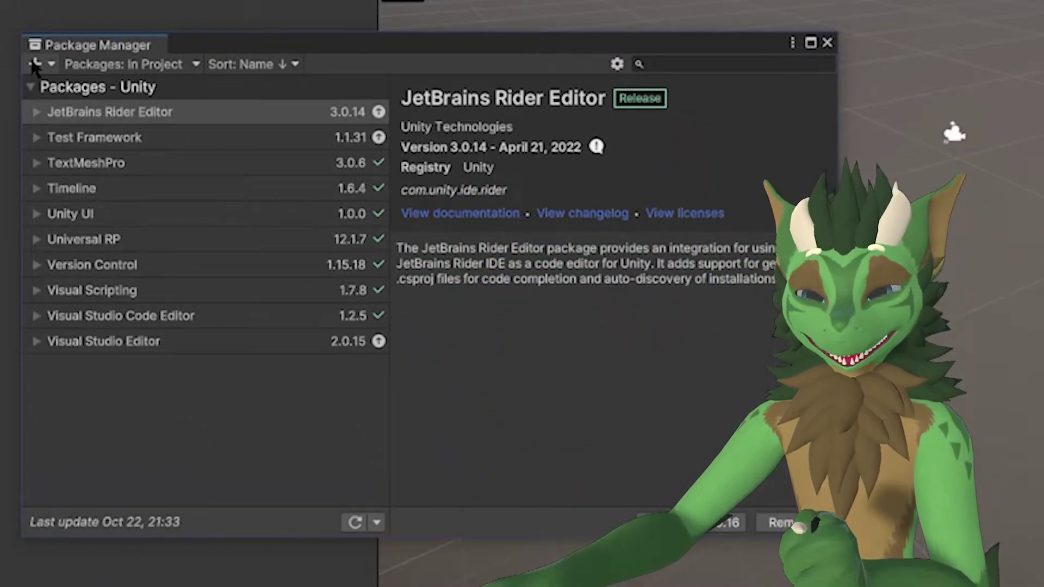
pyautogui.click(34, 65)
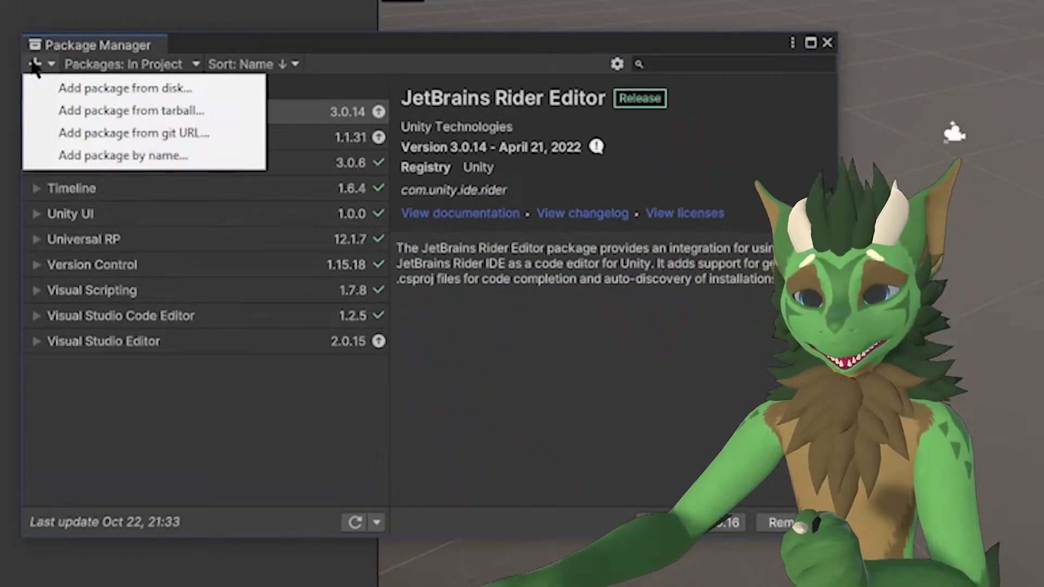
pyautogui.click(97, 133)
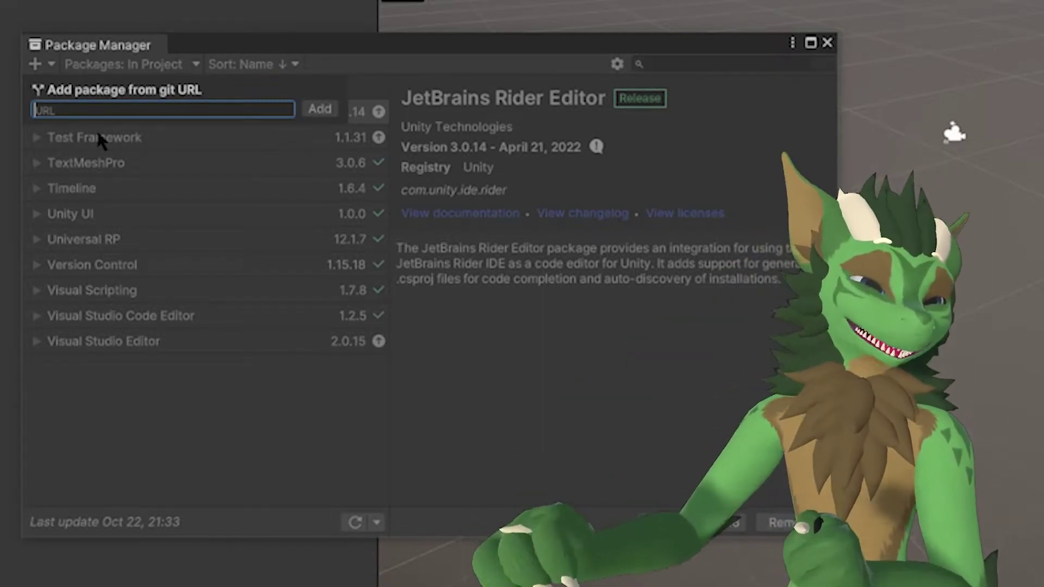
pyautogui.hotkey('ctrl', 'v')
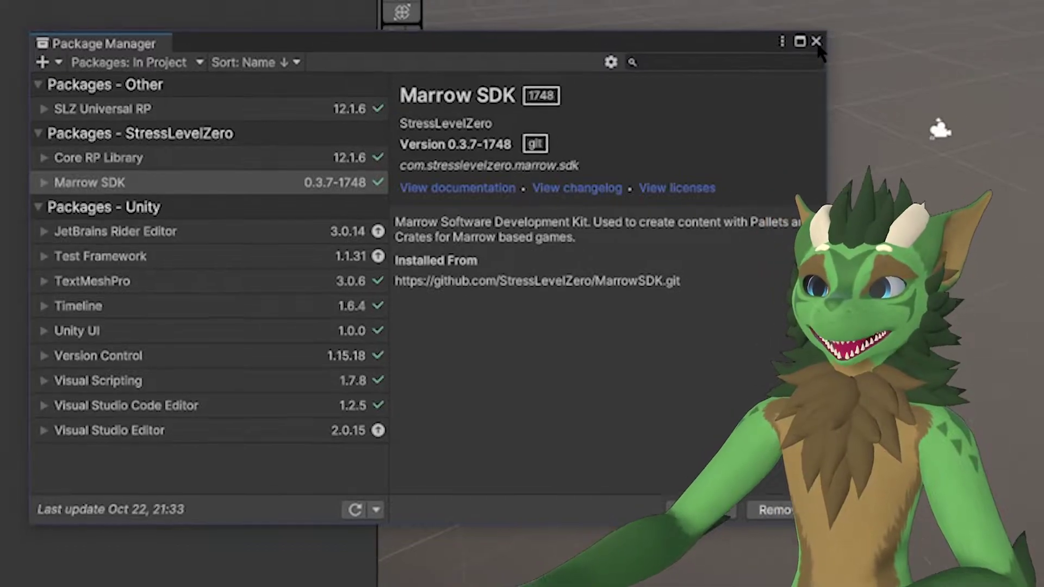
pyautogui.click(834, 37)
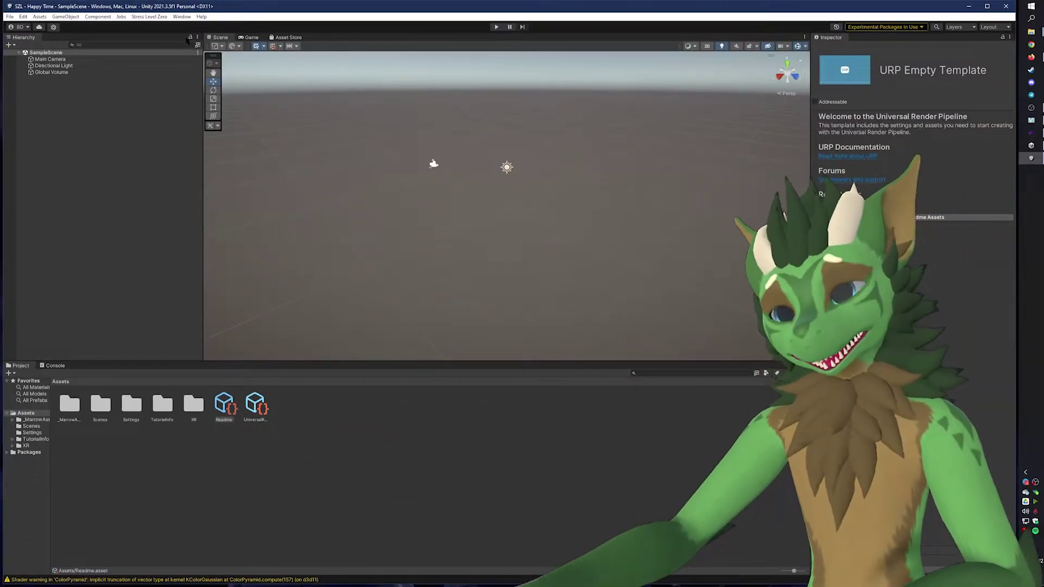
# - Validate the Marrow project settings with Stress Level Zero's Void Tools and dismiss the validation report
pyautogui.click(149, 16)
pyautogui.moveTo(166, 25)
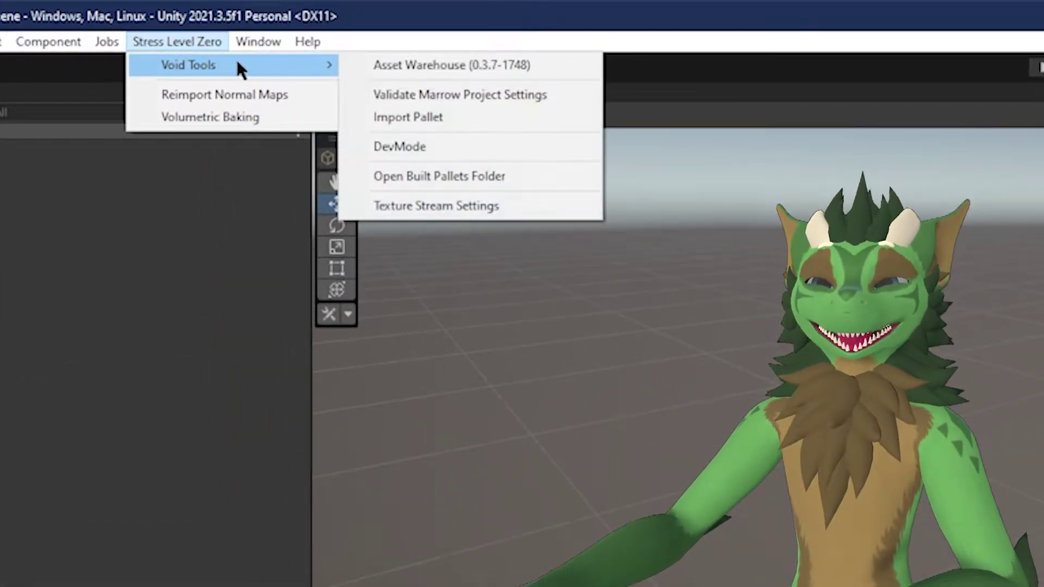
pyautogui.click(474, 99)
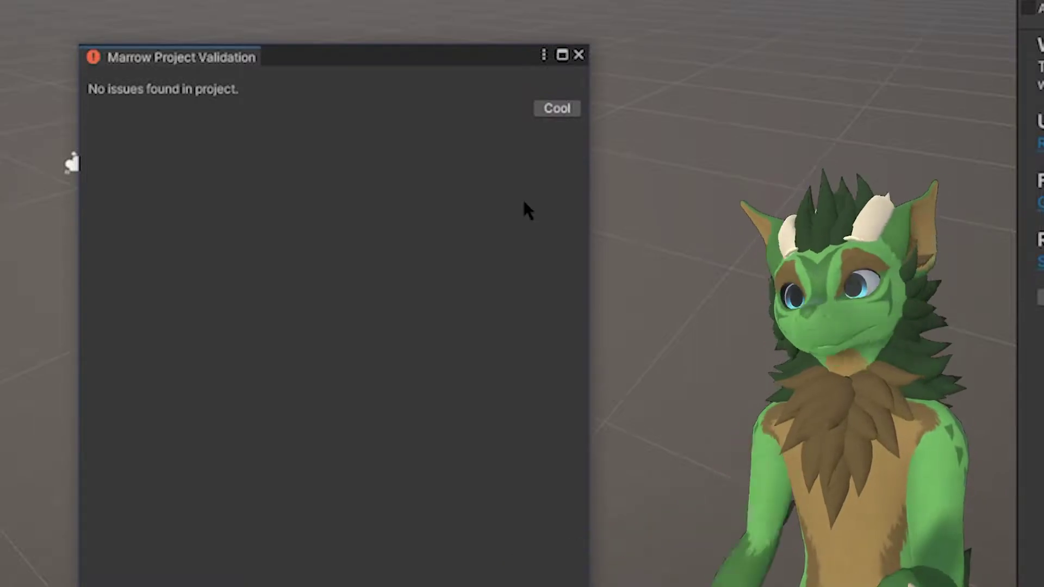
pyautogui.click(570, 109)
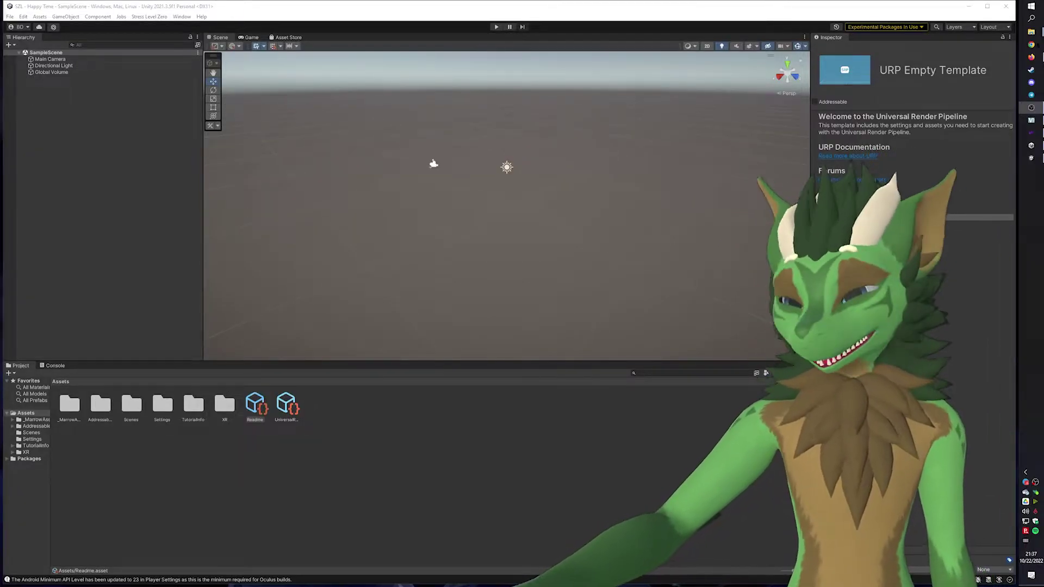
# - Switch to File Explorer to review the avatar files in the Old Version folder, then minimize it
pyautogui.moveTo(1031, 31)
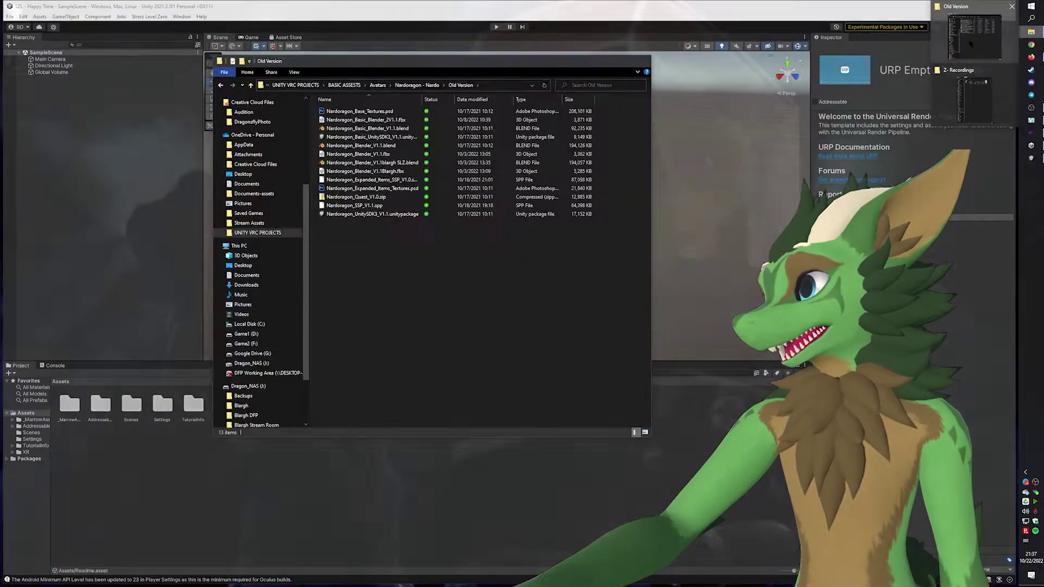
pyautogui.click(967, 50)
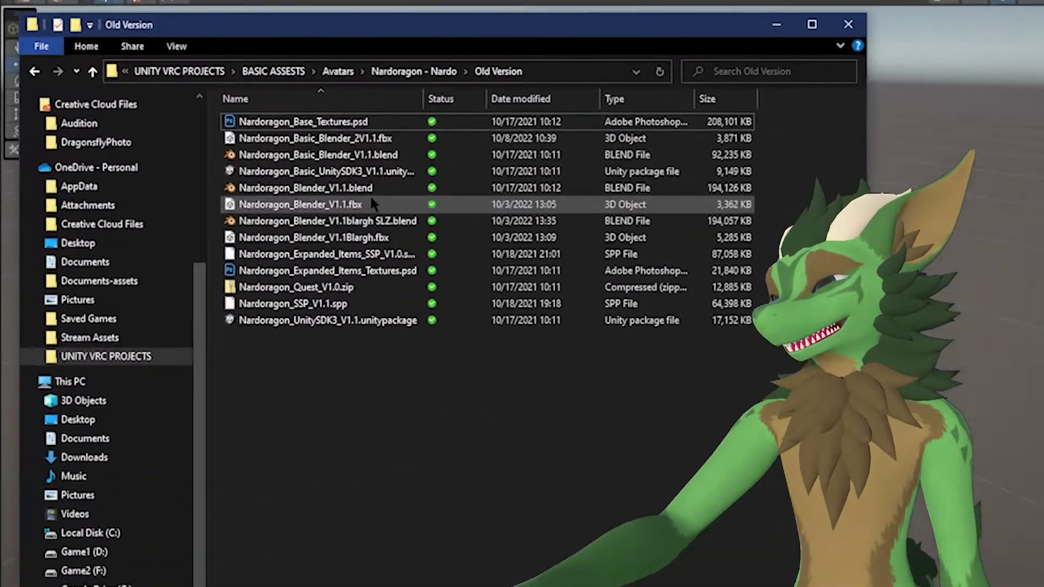
pyautogui.click(364, 202)
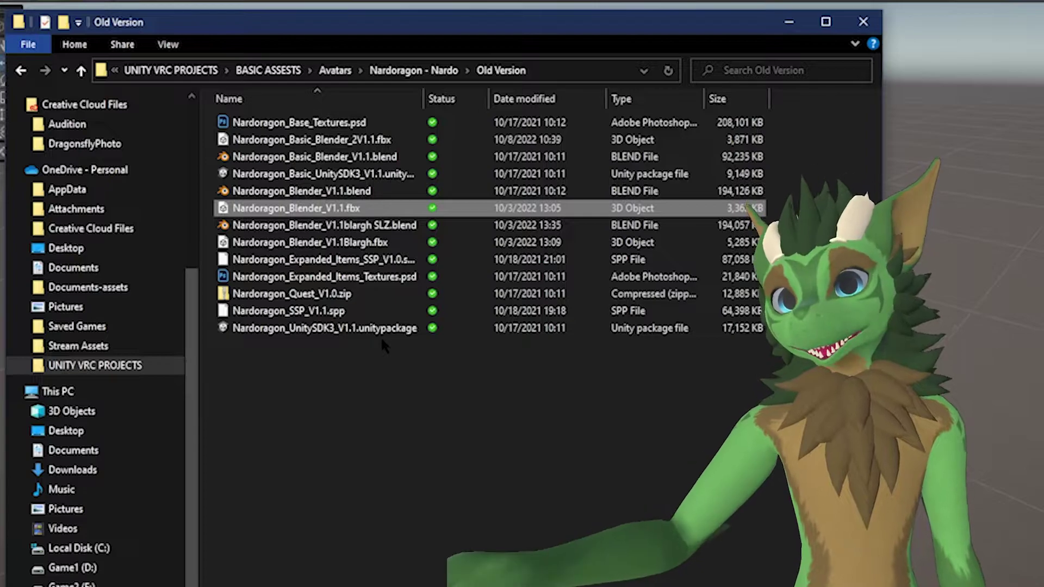
pyautogui.click(774, 24)
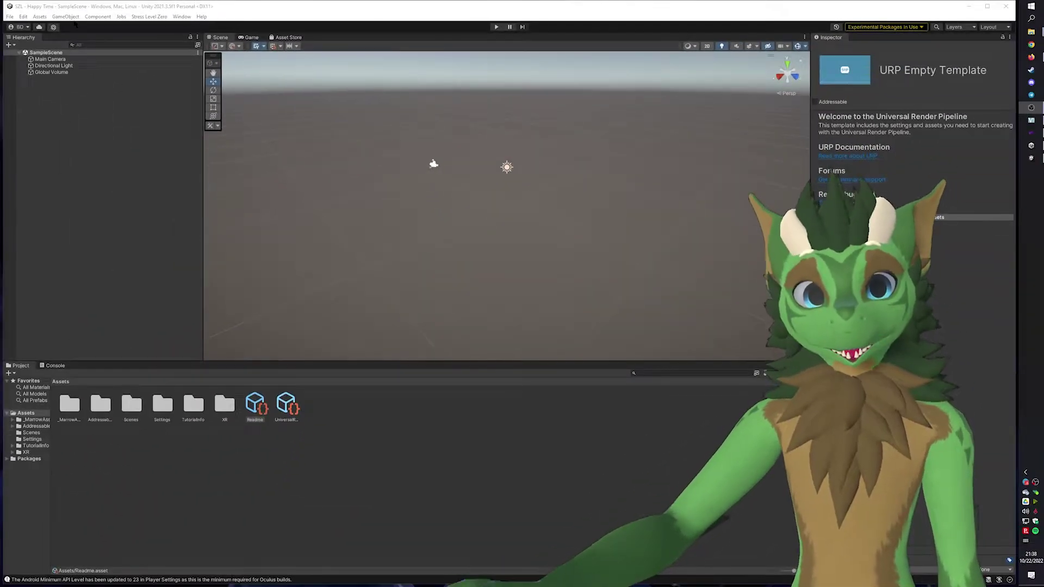
# - Import the full custom package Nardoragon_UnitySDK3_V1.1 from the avatar folders under UNITY VRC PROJECTS, BASIC ASSESTS
pyautogui.click(40, 17)
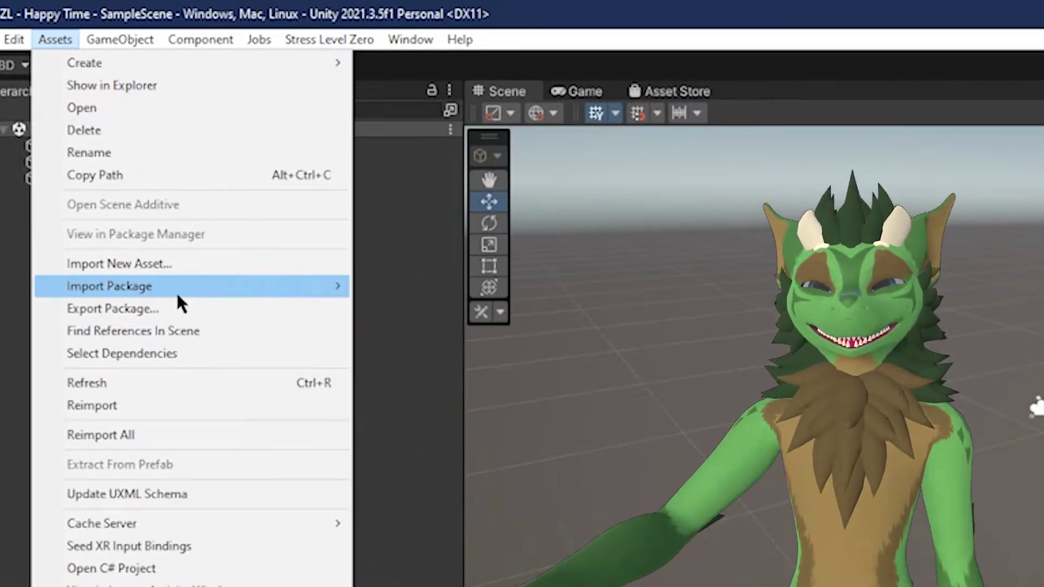
pyautogui.moveTo(178, 294)
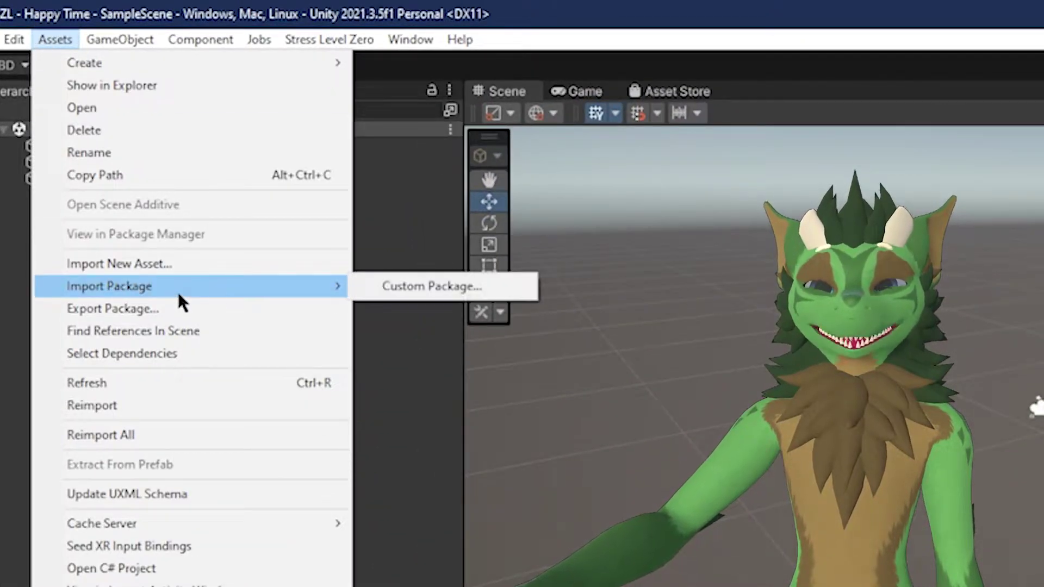
pyautogui.click(389, 287)
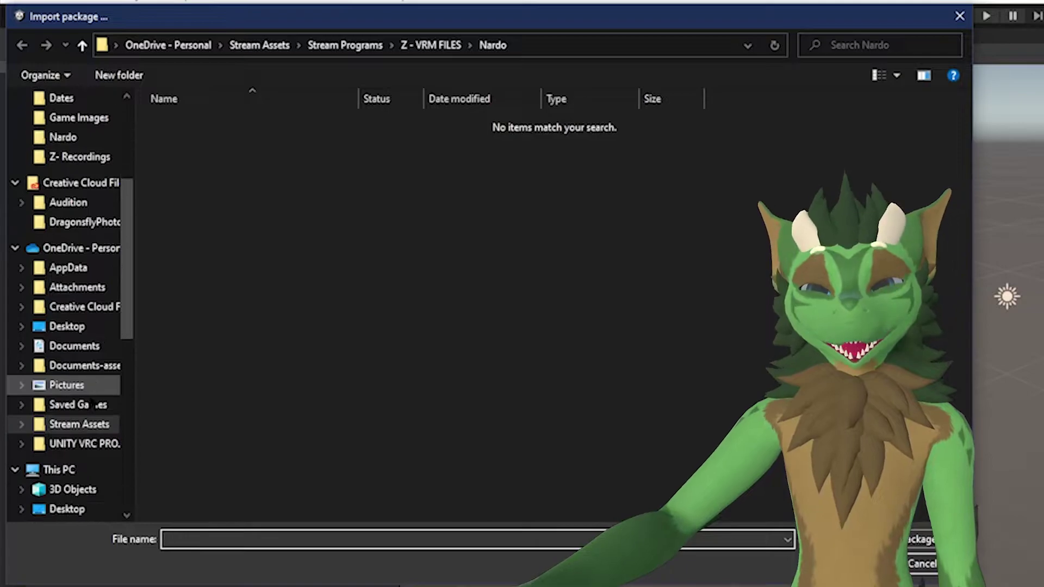
pyautogui.click(107, 405)
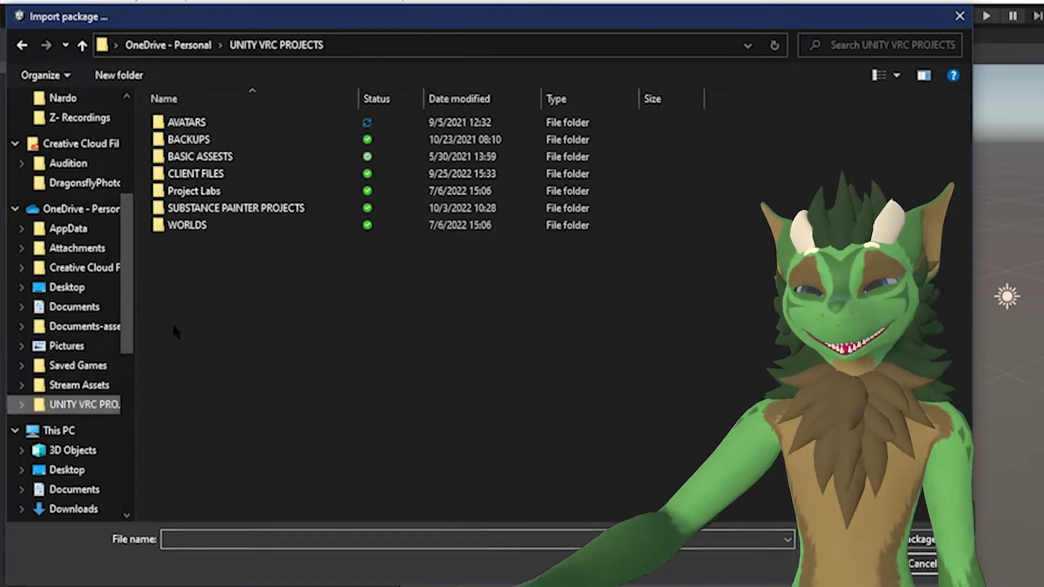
pyautogui.doubleClick(204, 155)
pyautogui.doubleClick(202, 123)
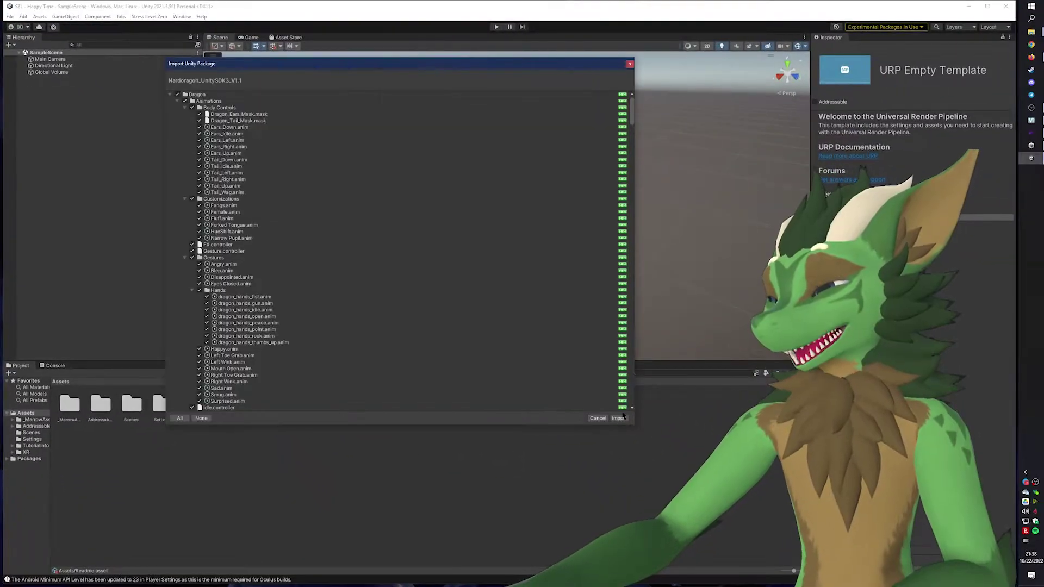
pyautogui.click(620, 418)
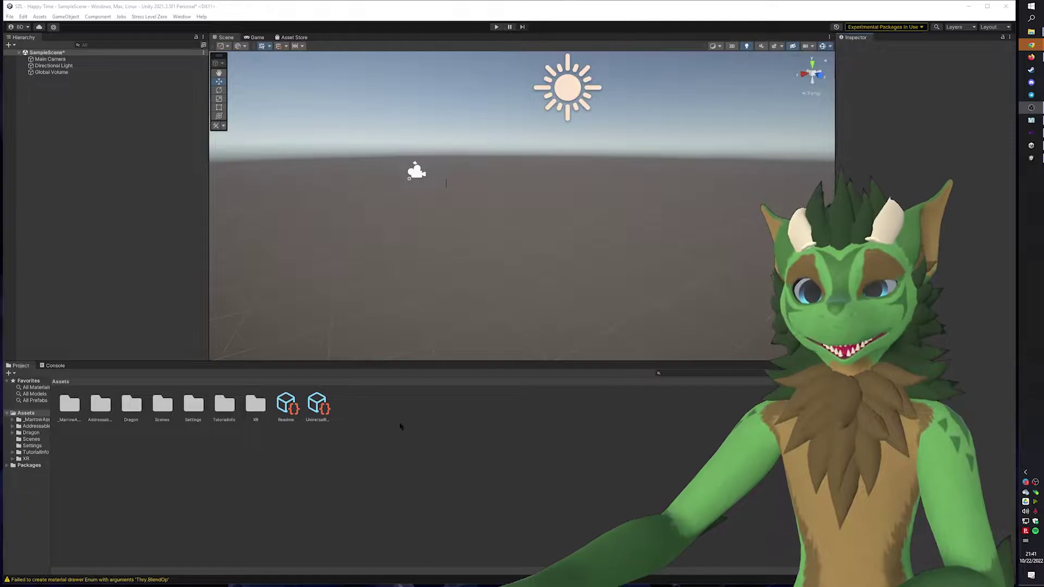
# - Select the Nardoragon model in the Dragon assets folder and show its Model and Animation import settings
pyautogui.doubleClick(131, 404)
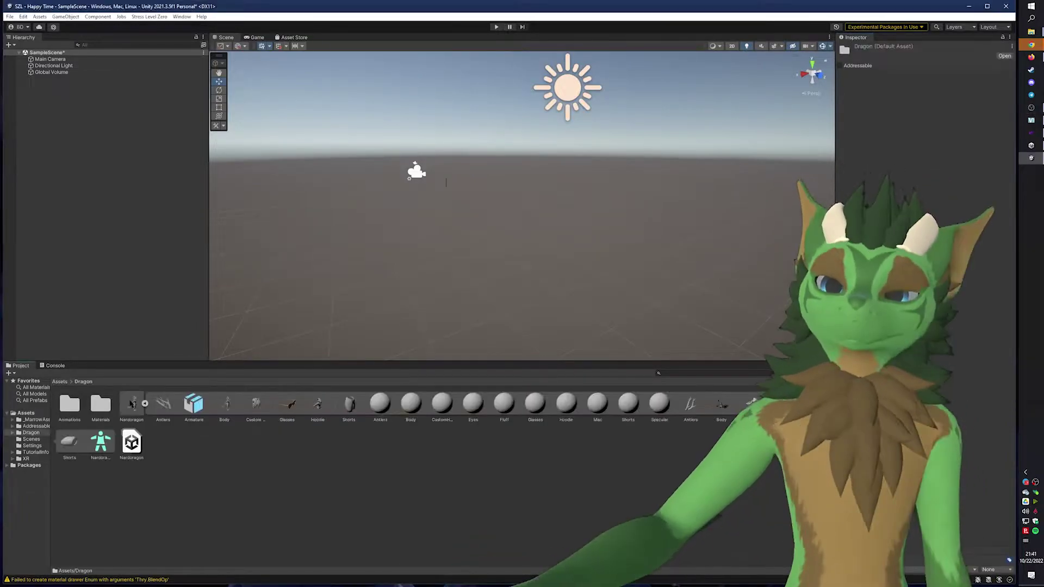
pyautogui.click(144, 404)
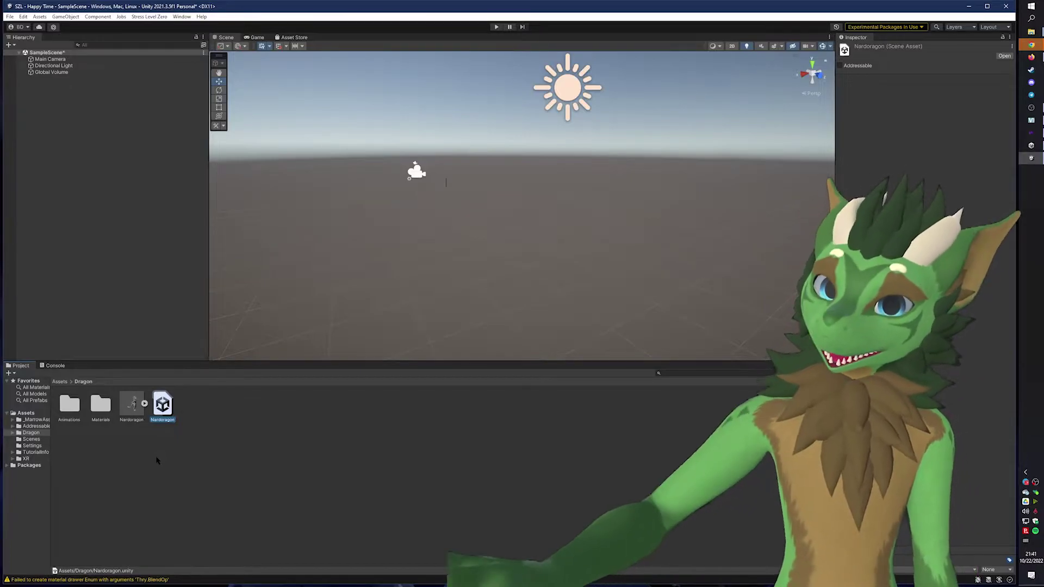
pyautogui.click(127, 409)
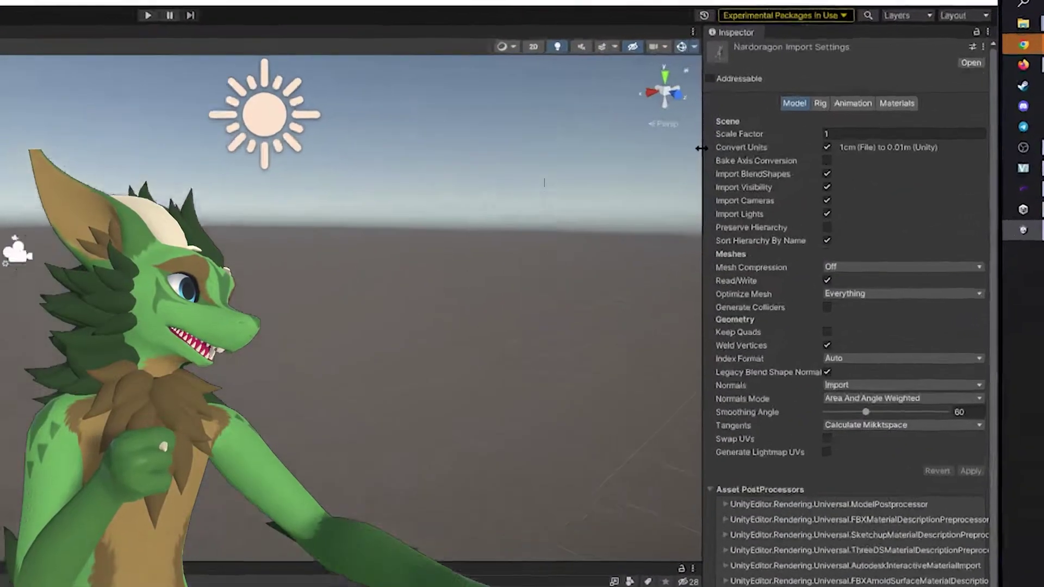
pyautogui.moveTo(701, 148); pyautogui.dragTo(544, 213)
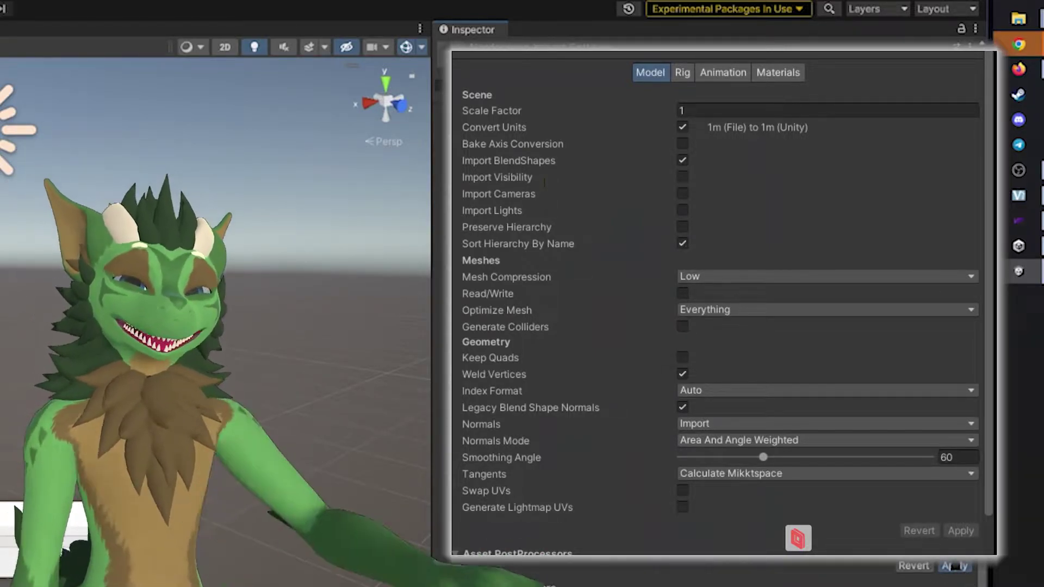
pyautogui.click(716, 116)
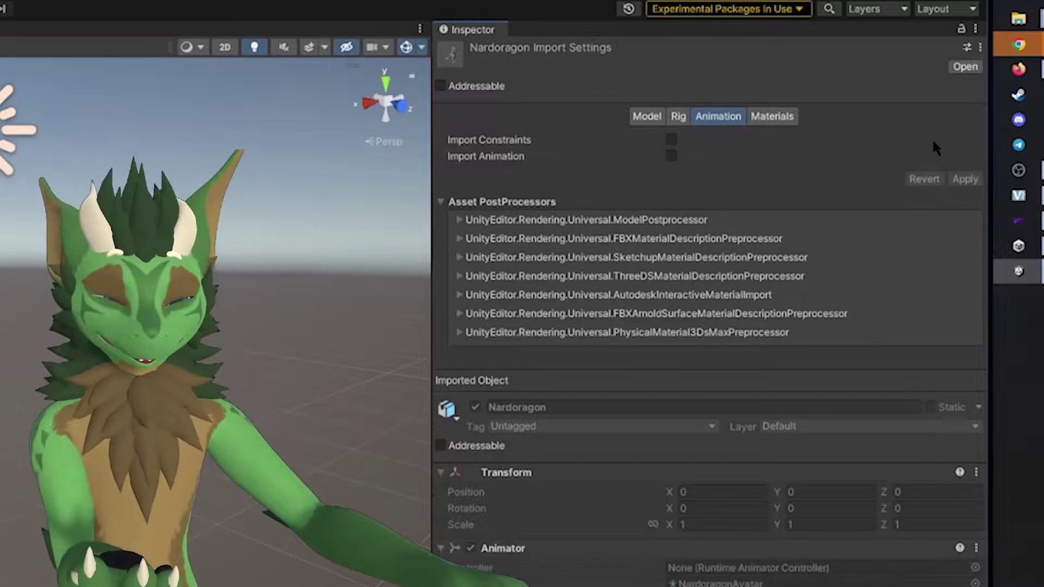
# - Check the Animation Type and Avatar Definition options in the Nardoragon model's rig settings
pyautogui.click(677, 116)
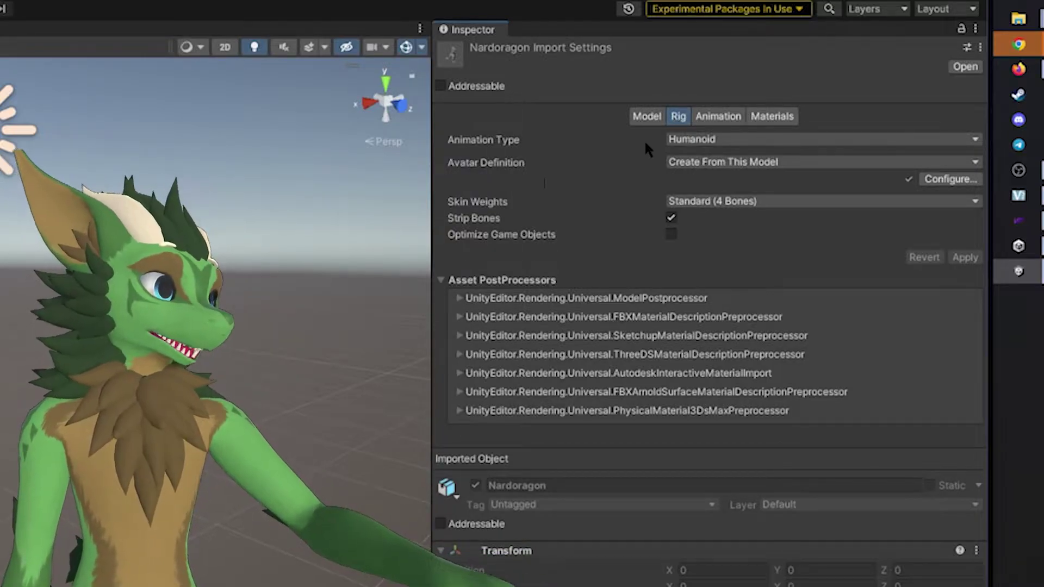
pyautogui.click(692, 140)
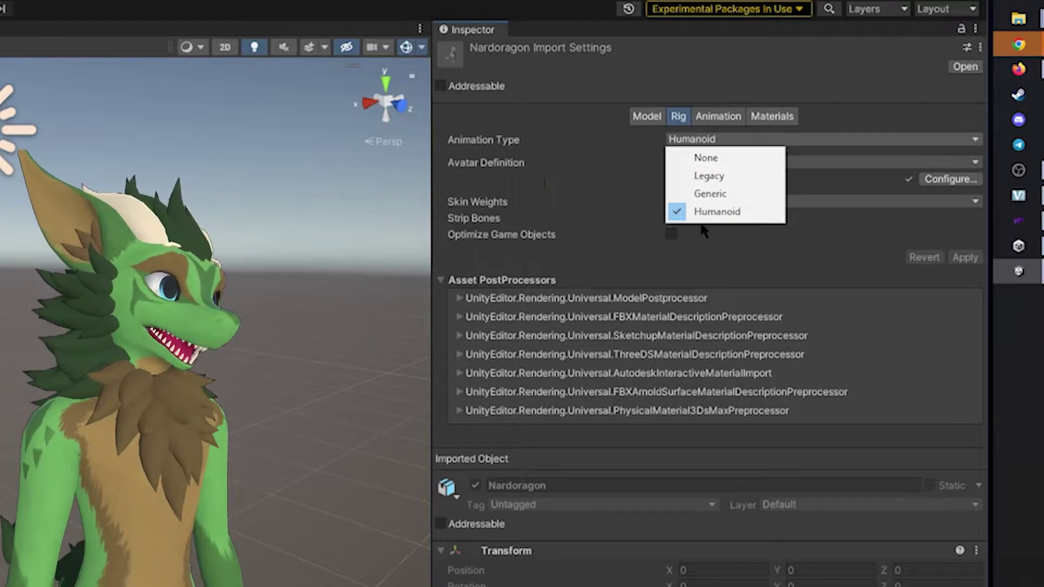
pyautogui.click(619, 146)
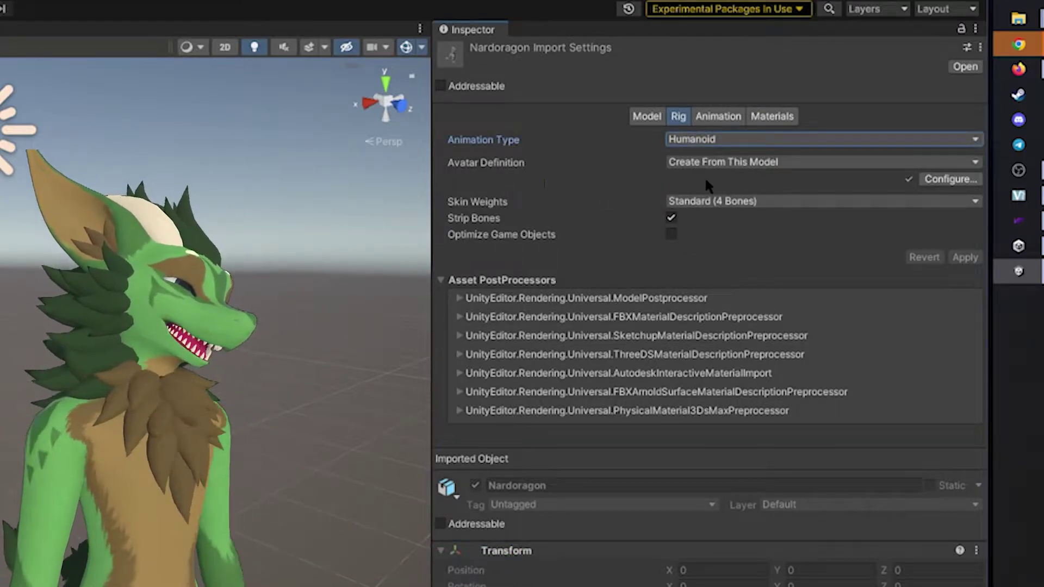
pyautogui.click(697, 161)
pyautogui.click(593, 164)
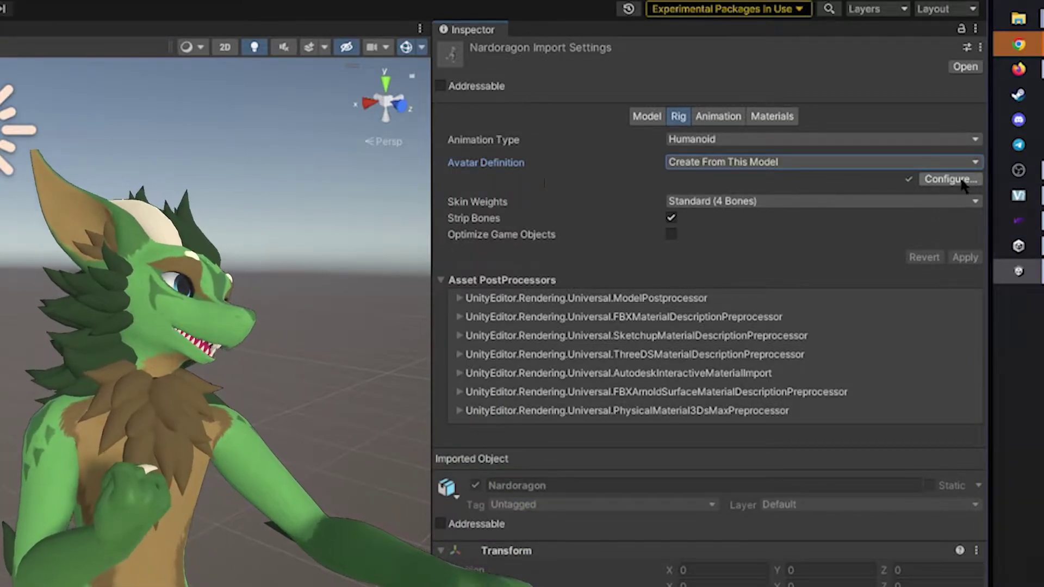
# - Open the Nardoragon avatar configuration and inspect the bone mapping on the model from the front
pyautogui.click(961, 181)
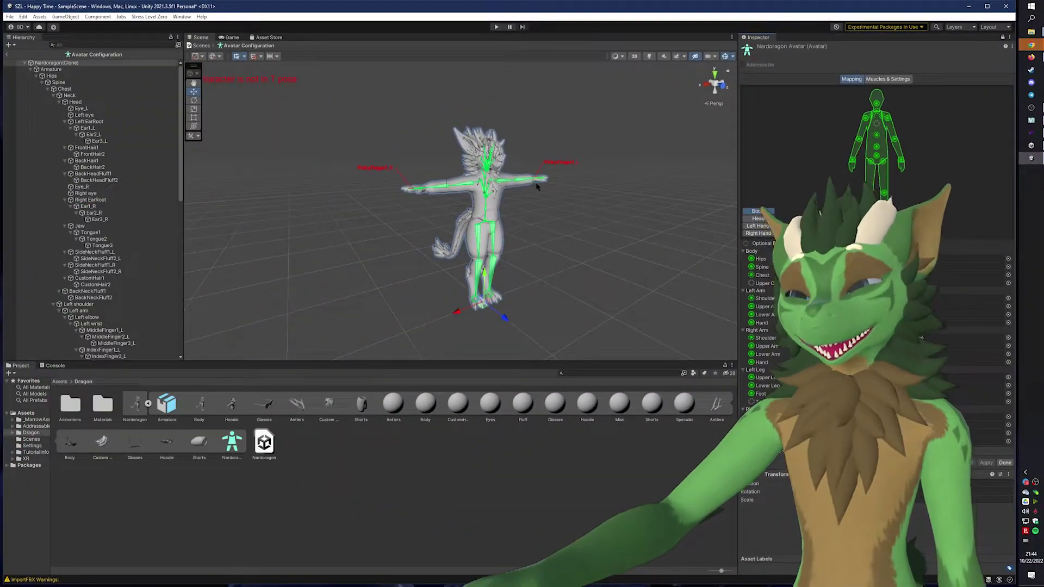
pyautogui.moveTo(536, 186); pyautogui.dragTo(501, 182, button='right')
pyautogui.press('w')
pyautogui.press('s')
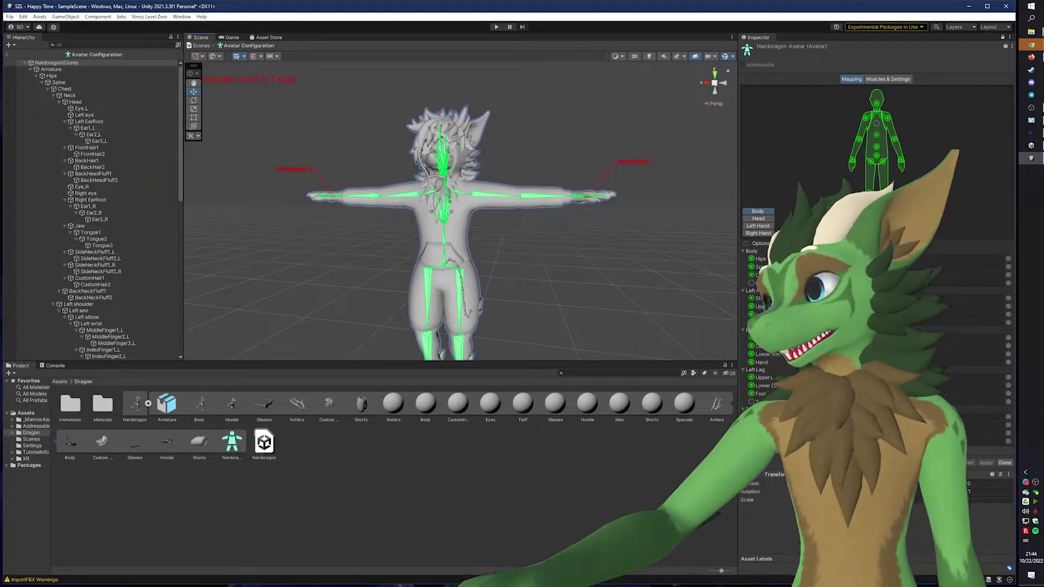
pyautogui.moveTo(515, 270); pyautogui.dragTo(461, 256, button='middle')
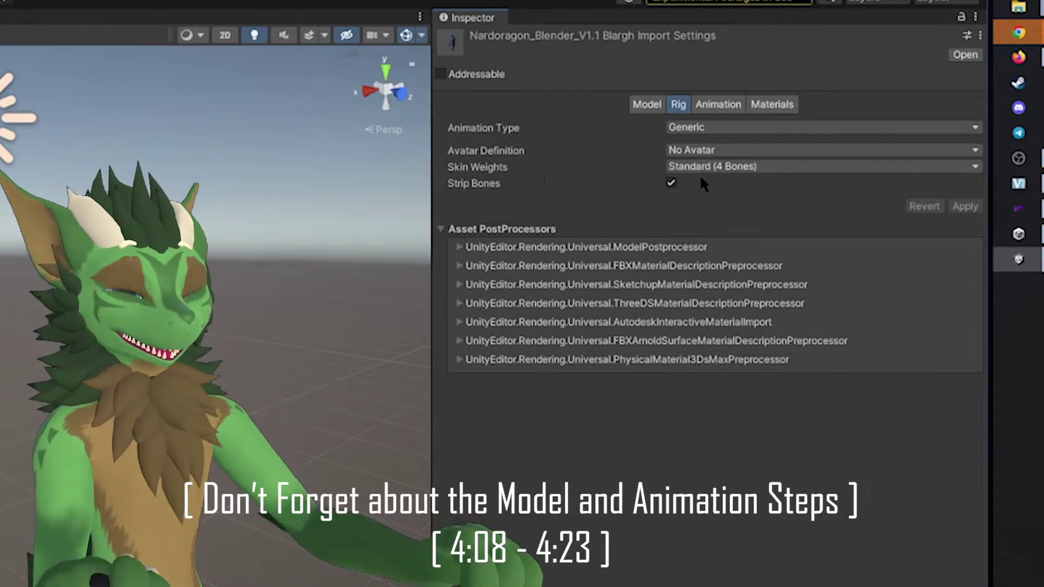
# - Set the Nardoragon model's rig Animation Type to Humanoid and apply the import settings
pyautogui.click(710, 128)
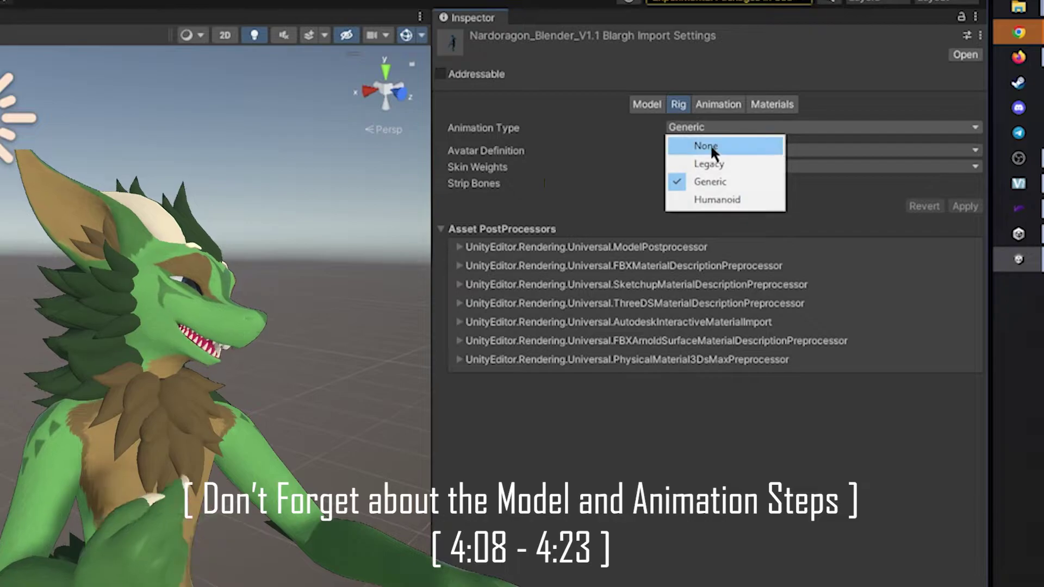
pyautogui.click(712, 190)
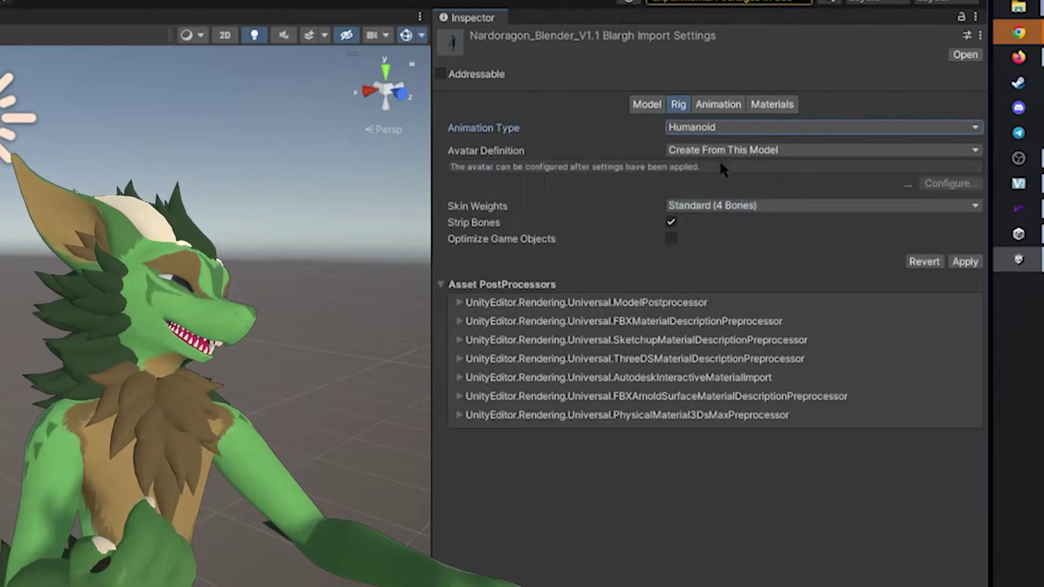
pyautogui.click(964, 262)
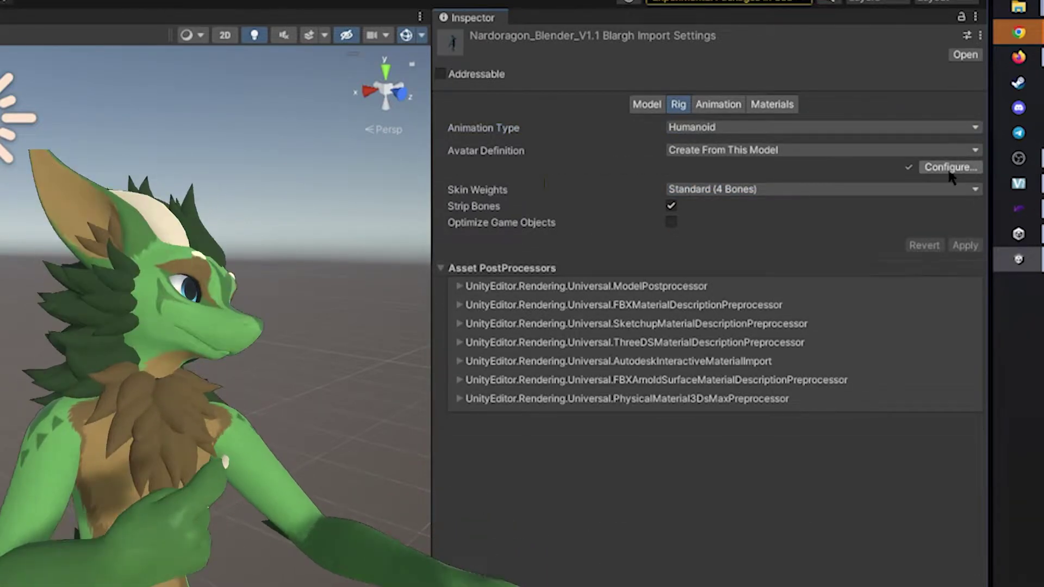
# - Configure the avatar by mapping the Left Toe and Right Toe bones to the Toes slots, and show the head mapping
pyautogui.click(949, 168)
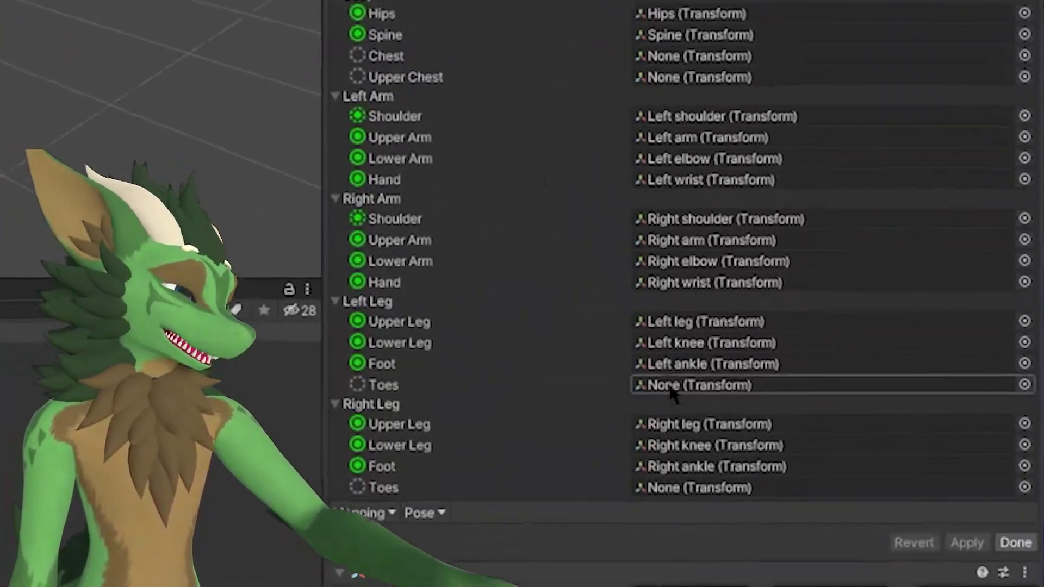
pyautogui.click(665, 368)
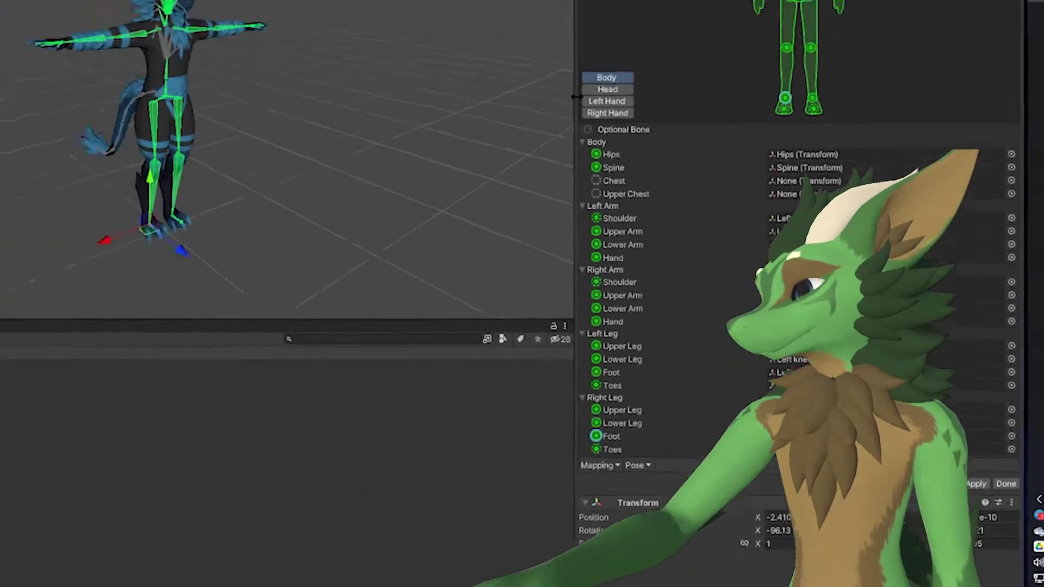
pyautogui.click(608, 89)
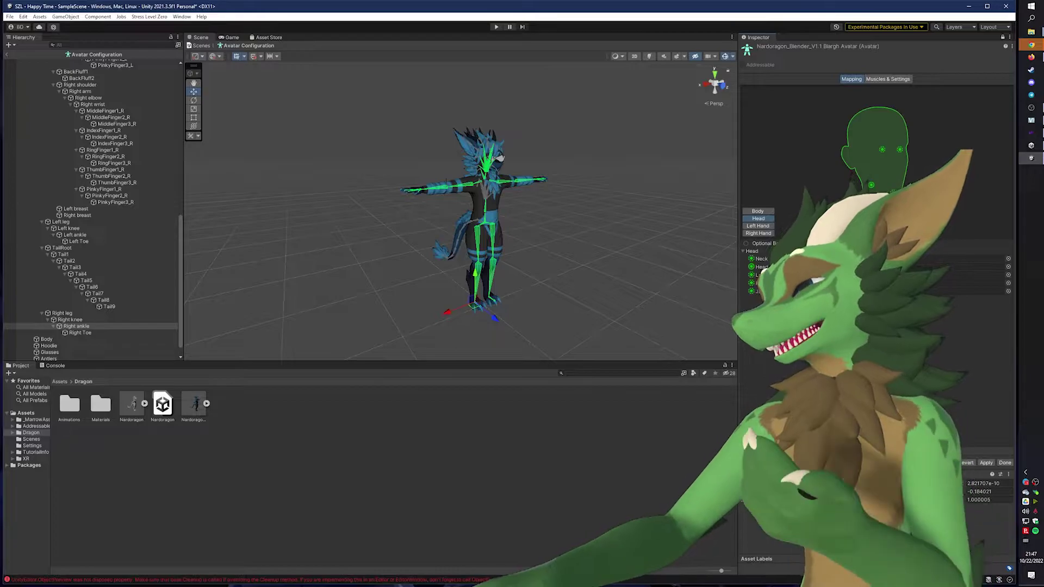
# - Map the PinkyFinger bones to the Little finger slots in the hand mappings and finish the avatar configuration
pyautogui.click(761, 291)
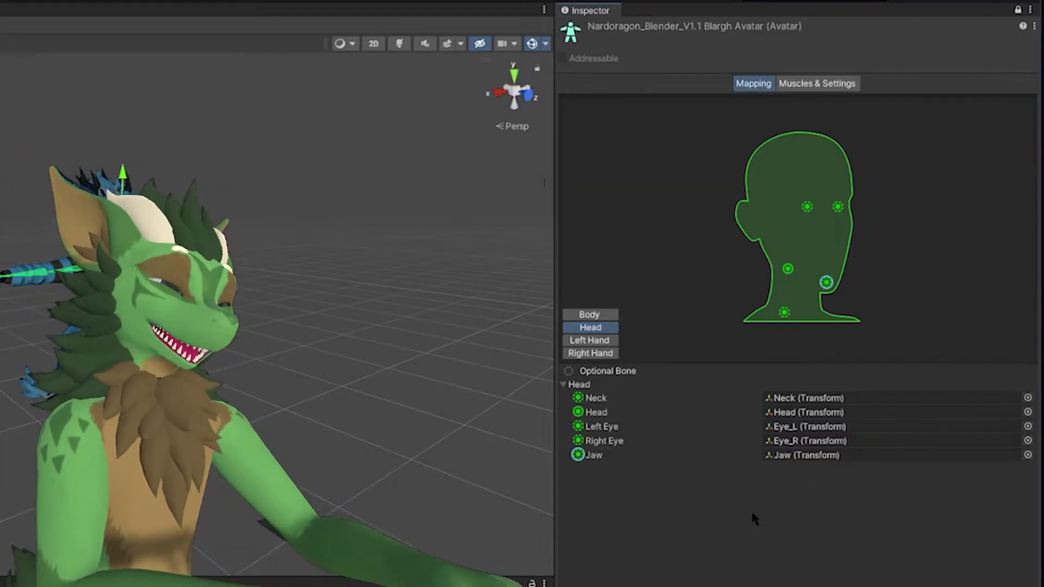
pyautogui.click(590, 341)
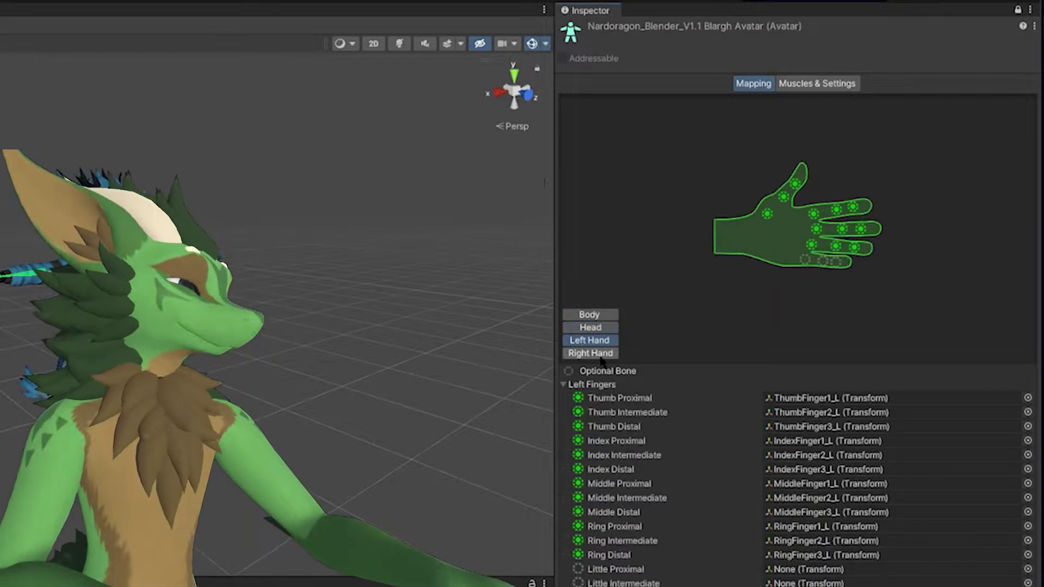
pyautogui.click(601, 342)
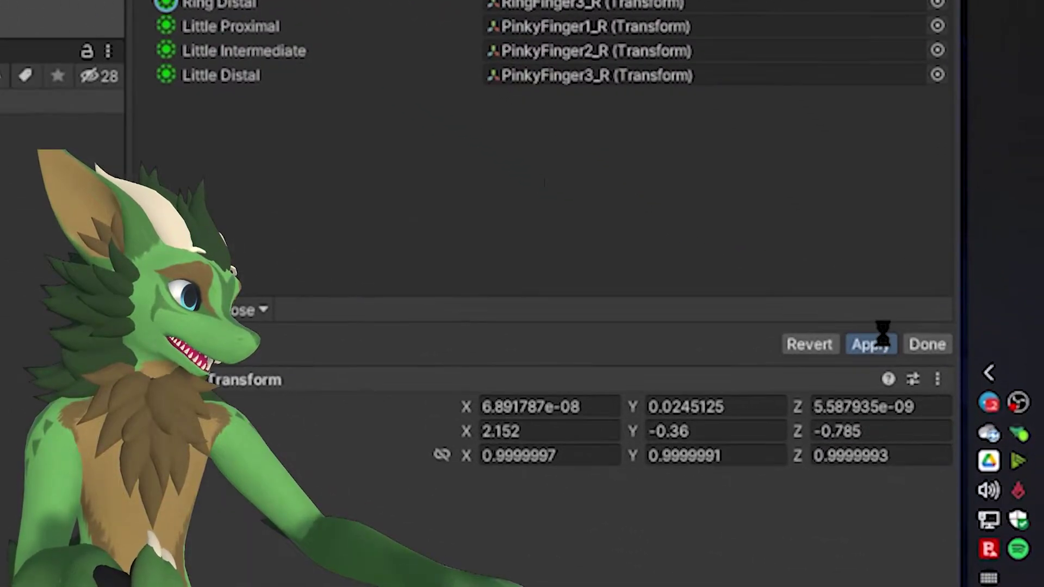
pyautogui.click(939, 414)
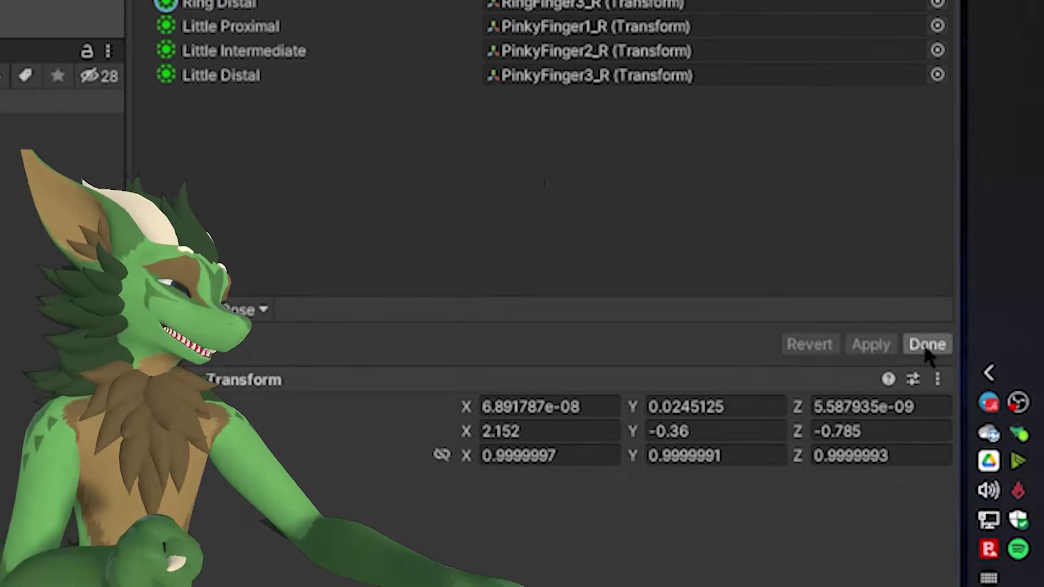
pyautogui.click(973, 415)
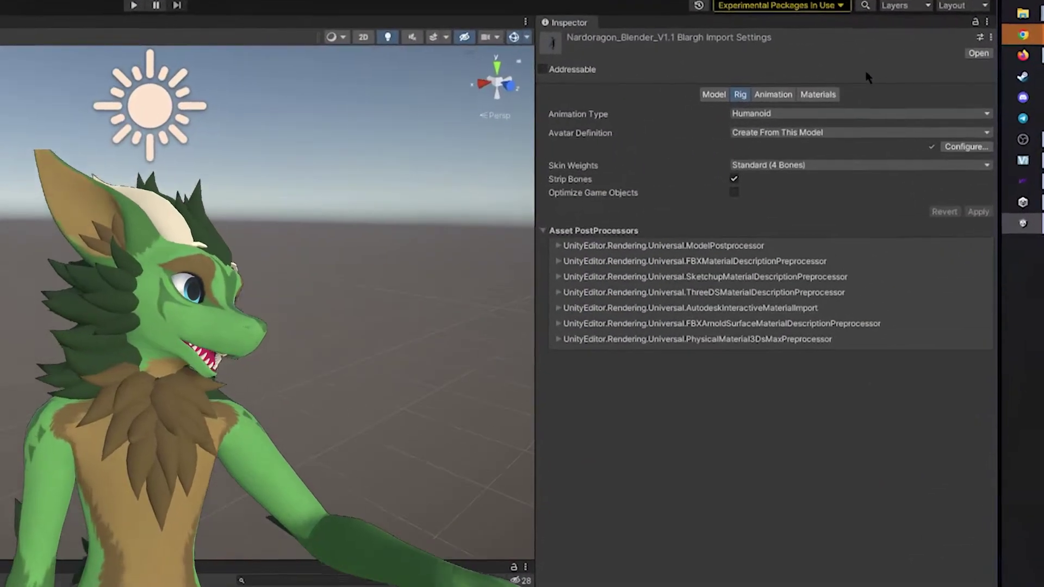
# - Set the Nardoragon model's material Location to Use External Materials (Legacy) and apply the import settings
pyautogui.click(908, 80)
pyautogui.click(749, 142)
pyautogui.click(738, 165)
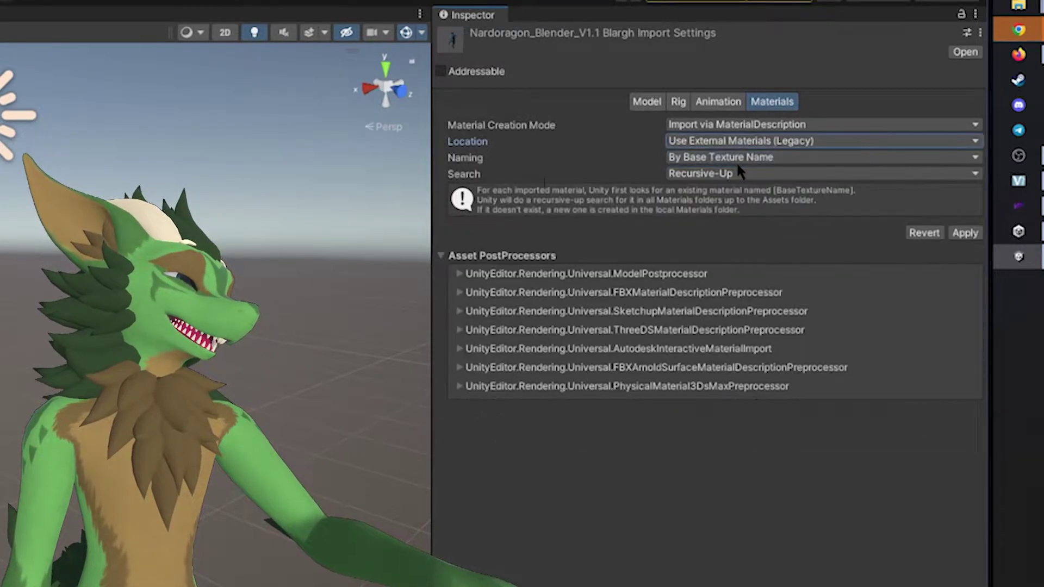
pyautogui.click(970, 234)
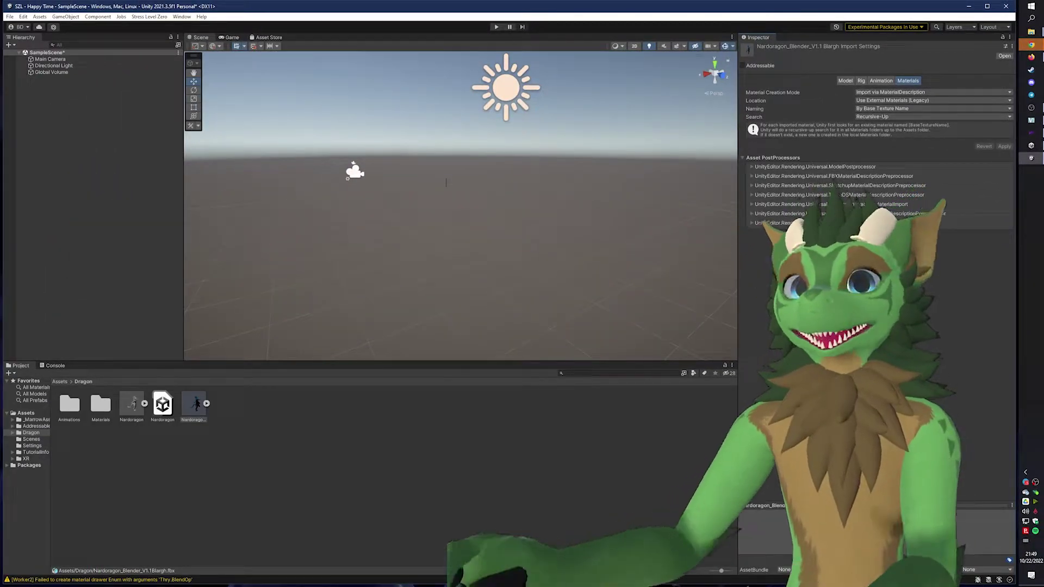
# - Place the Nardoragon_Blender_V1.1Blargh model in the scene and set its position to 0, 0, 0
pyautogui.click(206, 403)
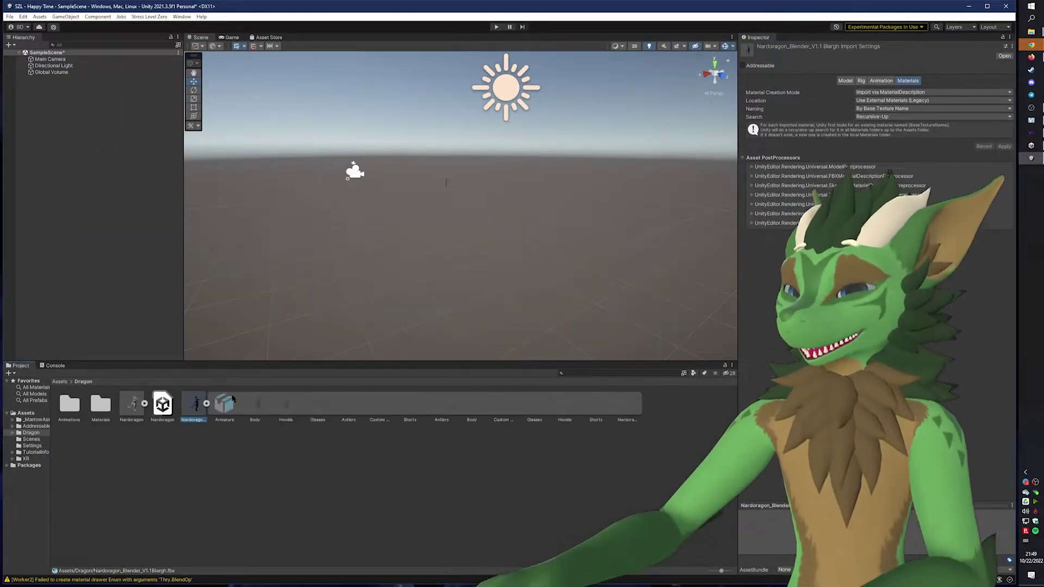
pyautogui.moveTo(194, 404); pyautogui.dragTo(451, 288)
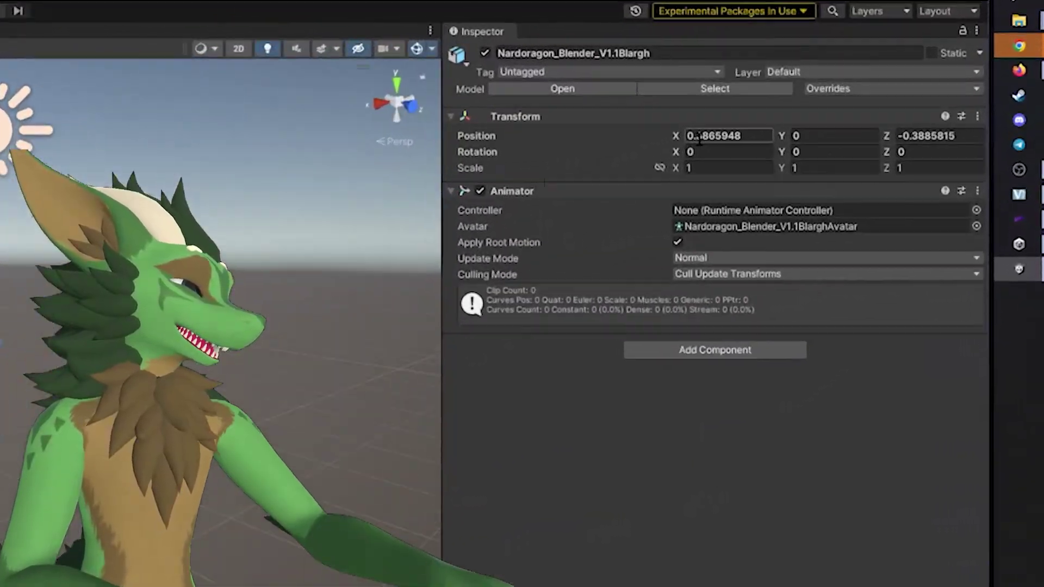
pyautogui.click(878, 90)
pyautogui.write('0')
pyautogui.press('Return')
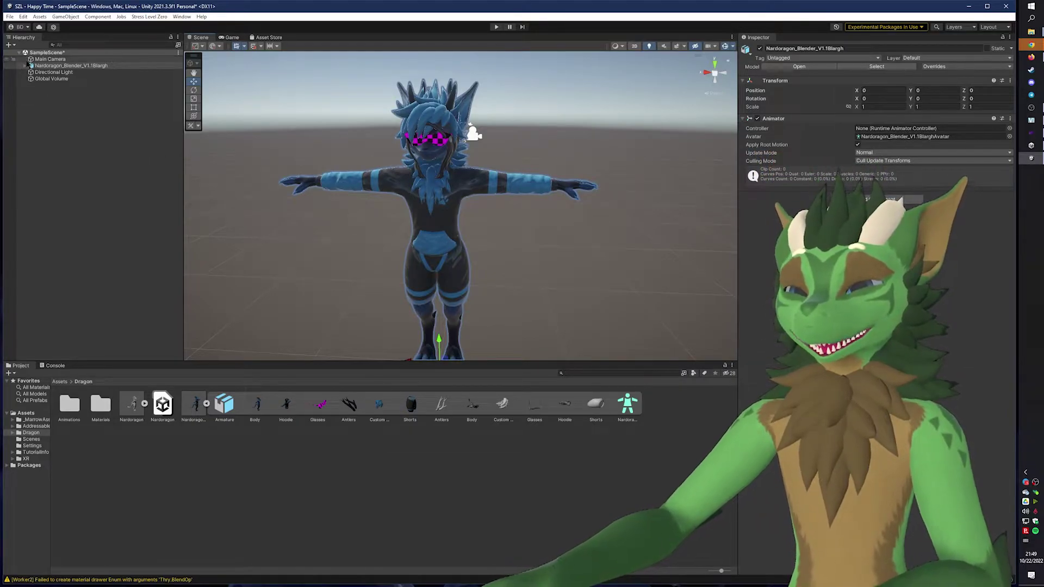
# - Set the shader of the Body object's Specular material to Universal Render Pipeline/Lit (PBR Workflow)
pyautogui.click(24, 65)
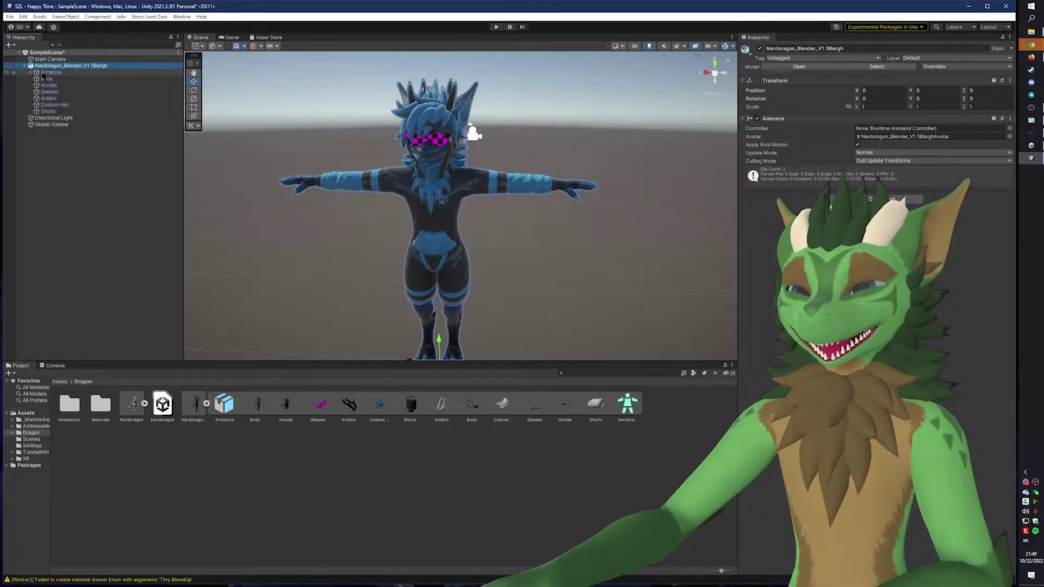
pyautogui.click(45, 78)
pyautogui.click(44, 85)
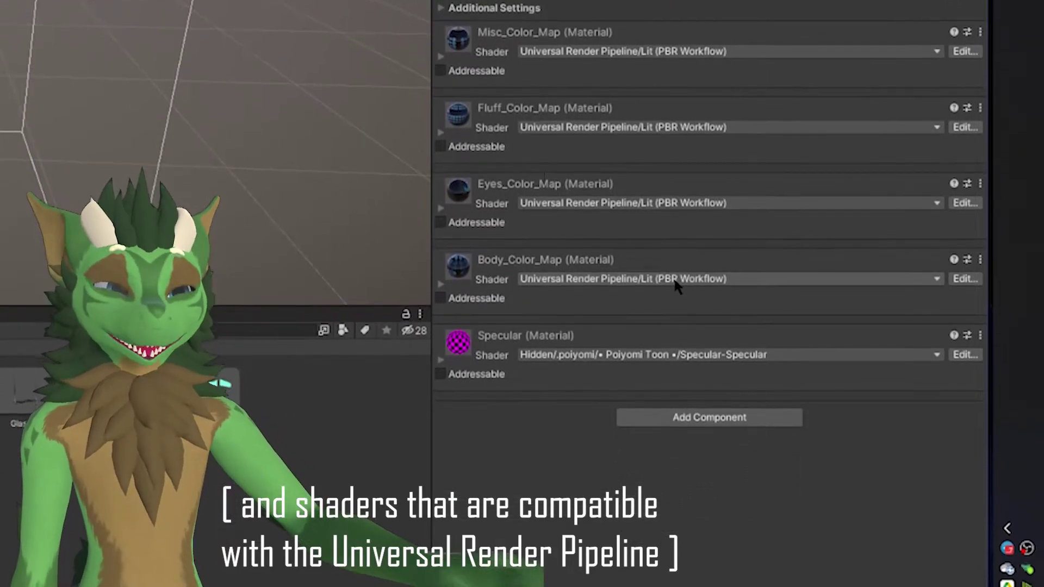
pyautogui.click(571, 354)
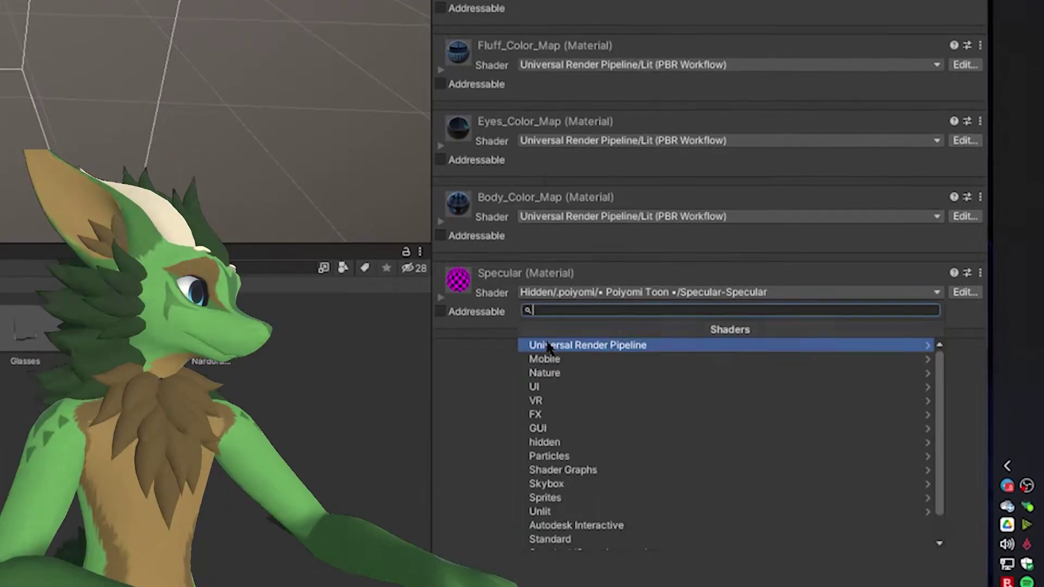
pyautogui.click(547, 345)
pyautogui.click(592, 455)
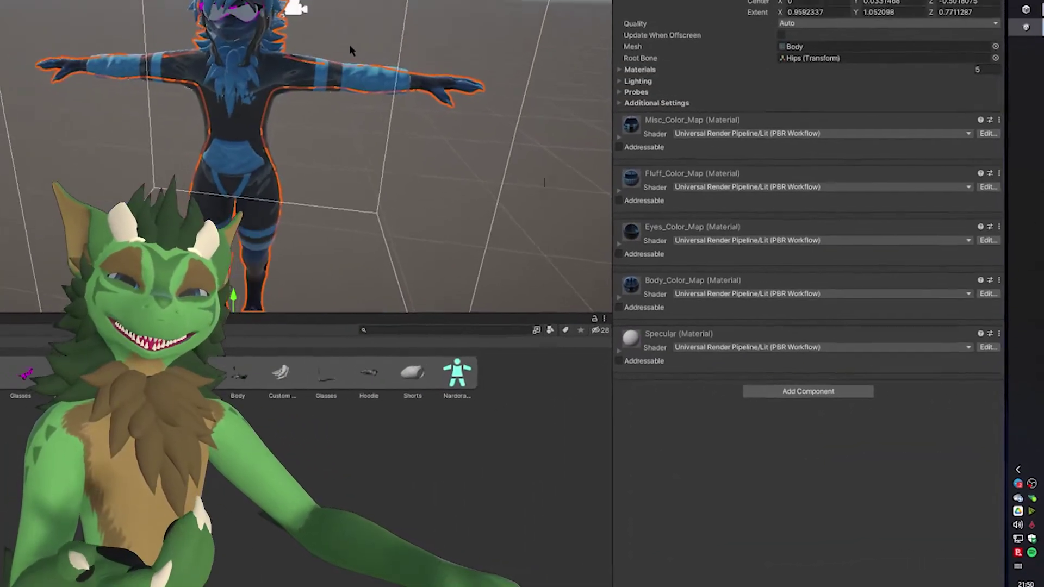
# - Set the Surface Type of the Body object's Specular material to Transparent
pyautogui.moveTo(526, 138); pyautogui.dragTo(478, 136, button='right')
pyautogui.press('w')
pyautogui.press('d')
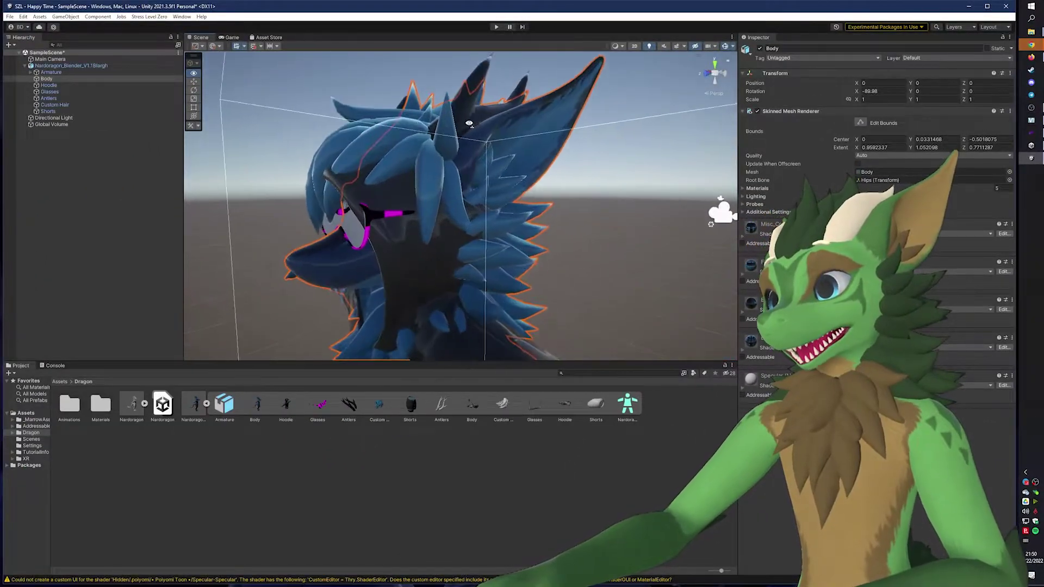
pyautogui.press('w')
pyautogui.press('s')
pyautogui.press('a')
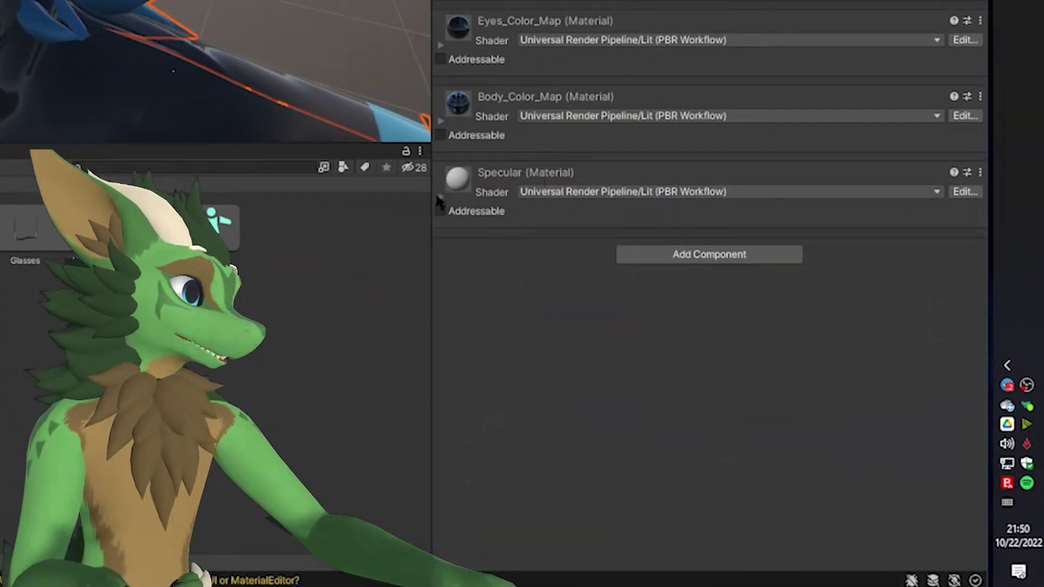
pyautogui.click(440, 198)
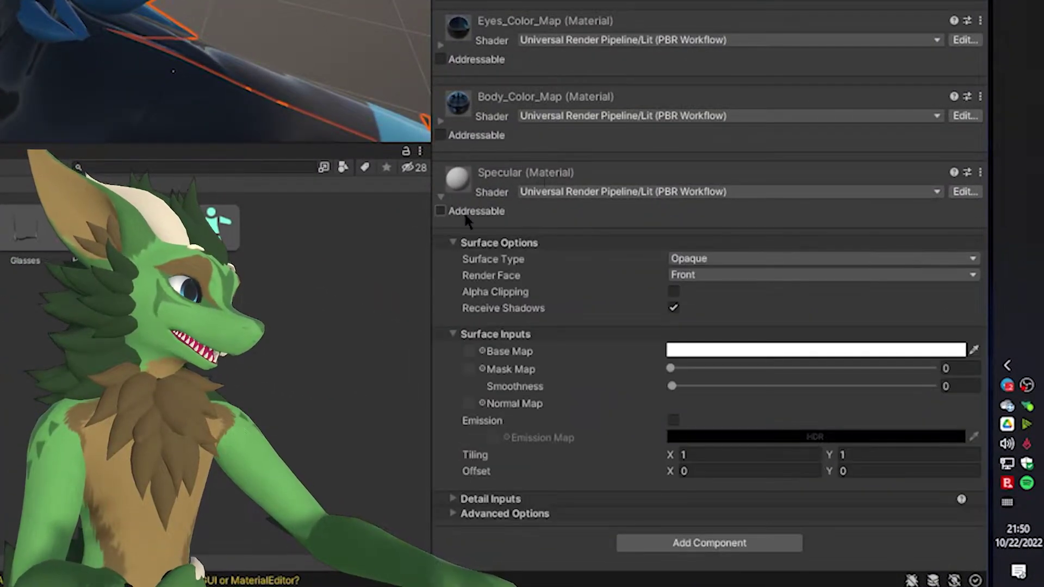
pyautogui.click(705, 258)
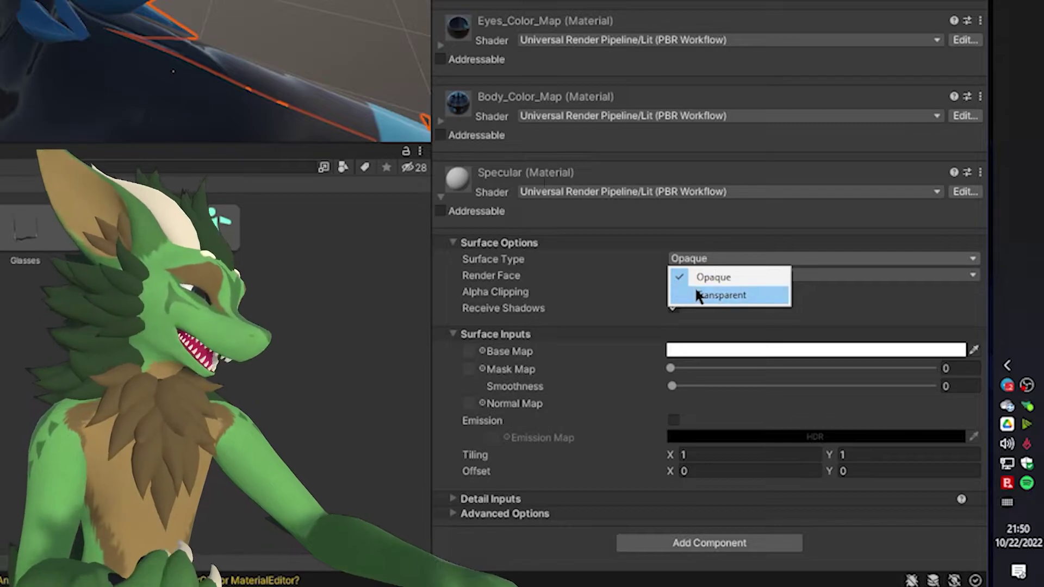
# - Set the alpha of the Specular material's Base Map colour to 10
pyautogui.click(853, 339)
pyautogui.click(909, 367)
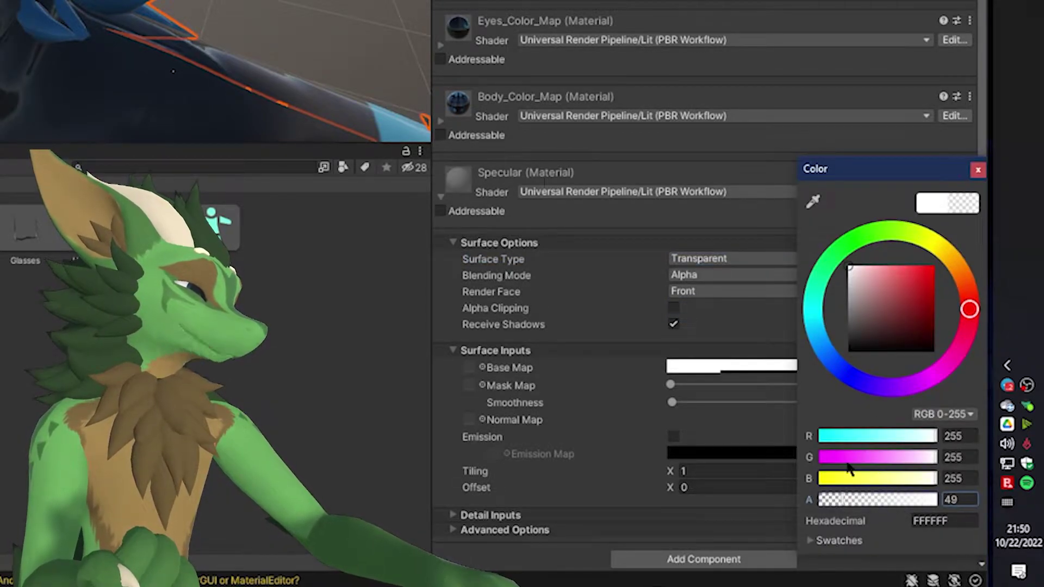
pyautogui.moveTo(873, 171); pyautogui.dragTo(525, 88)
pyautogui.moveTo(492, 416); pyautogui.dragTo(481, 416)
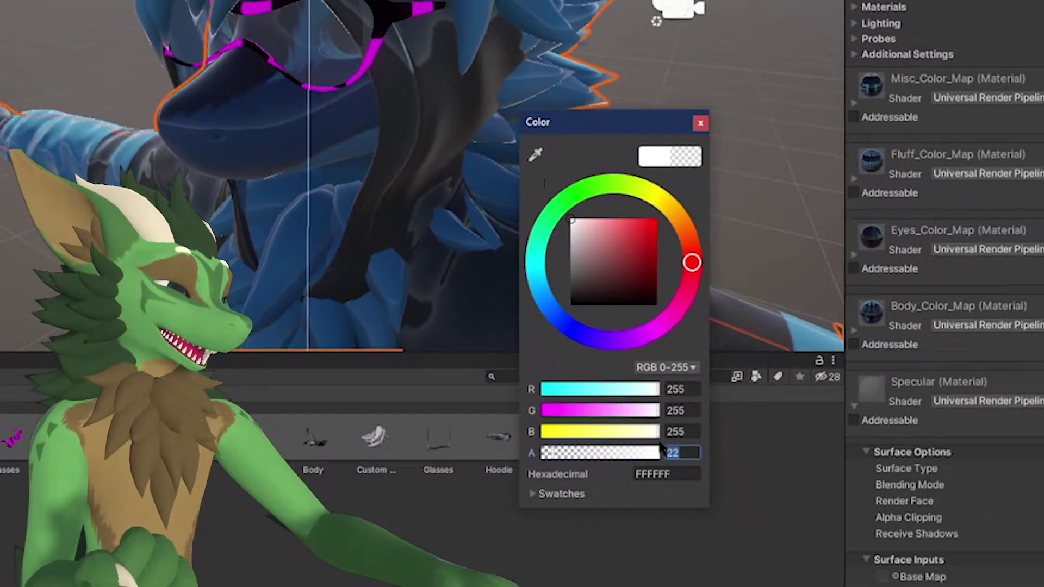
pyautogui.write('10')
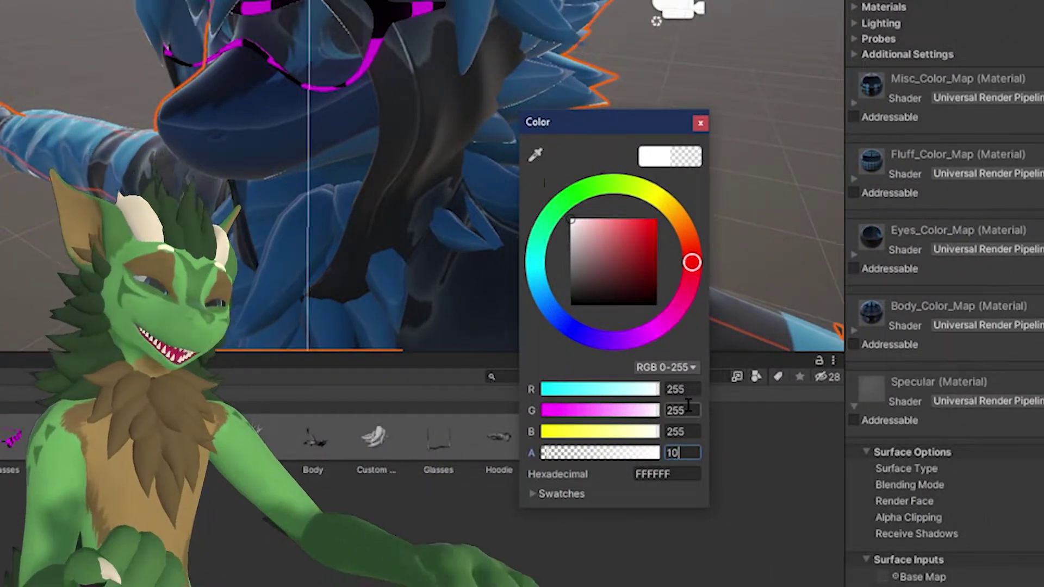
pyautogui.click(700, 122)
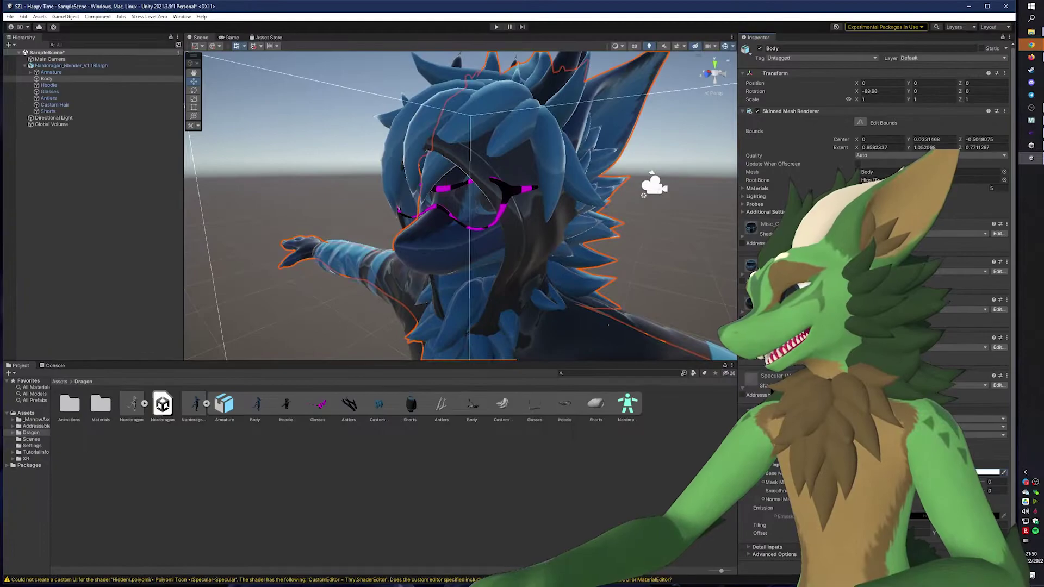
# - Set the shader of the Glasses object's Glasses material to Universal Render Pipeline/Lit (PBR Workflow) and check its surface options
pyautogui.click(49, 84)
pyautogui.click(49, 91)
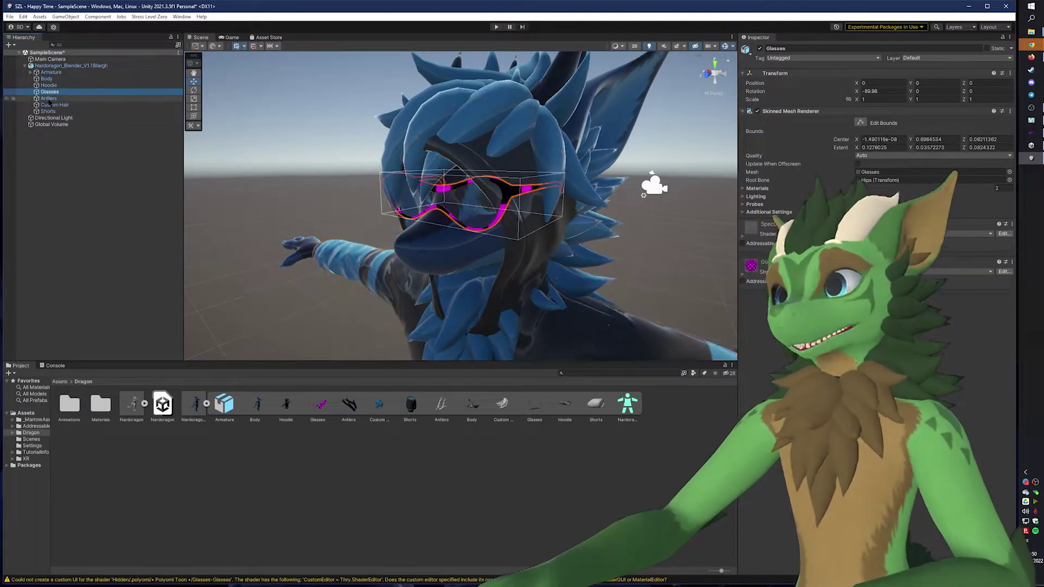
pyautogui.click(946, 271)
pyautogui.click(946, 298)
pyautogui.click(935, 326)
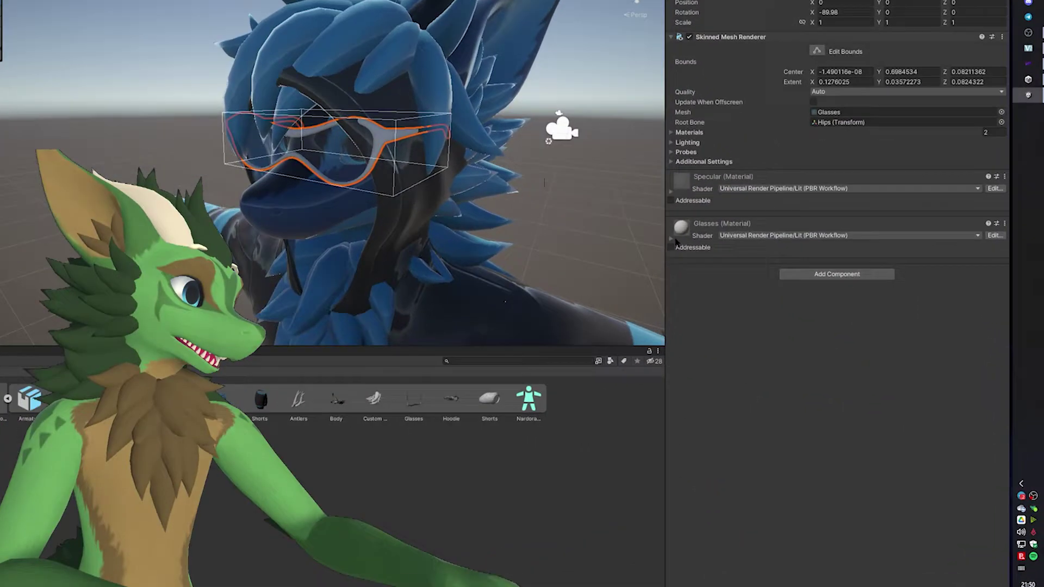
pyautogui.click(744, 275)
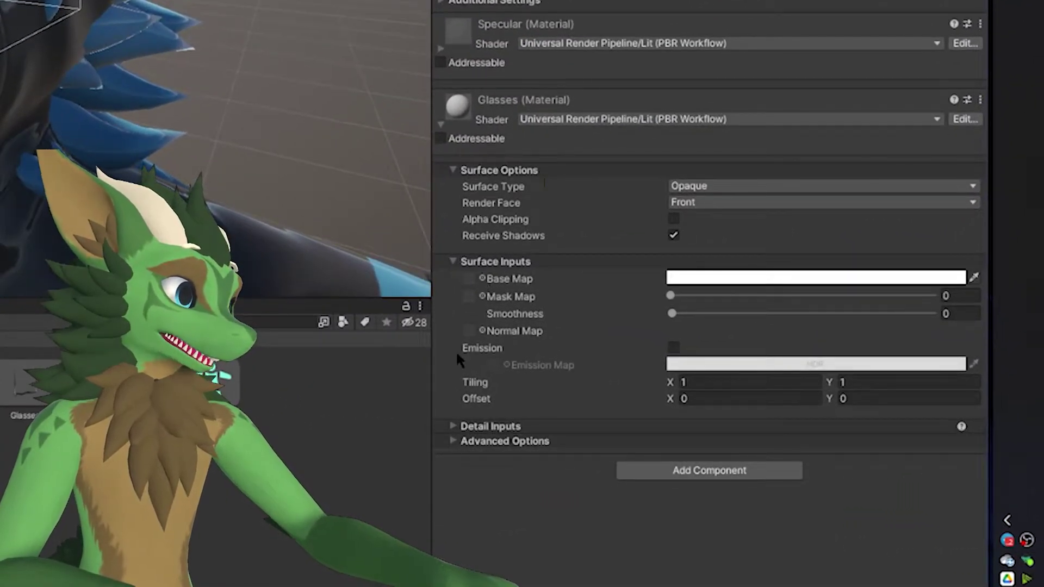
pyautogui.click(440, 125)
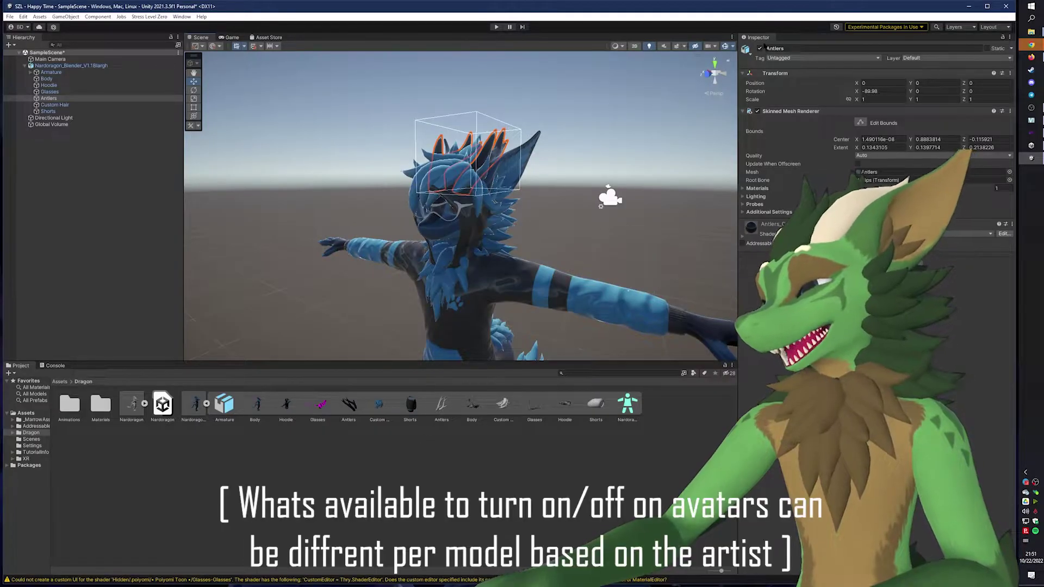
# - Deactivate the avatar's Custom Hair, Hoodie, Shorts and Glasses objects, leaving the bare body
pyautogui.click(72, 106)
pyautogui.click(759, 48)
pyautogui.click(60, 111)
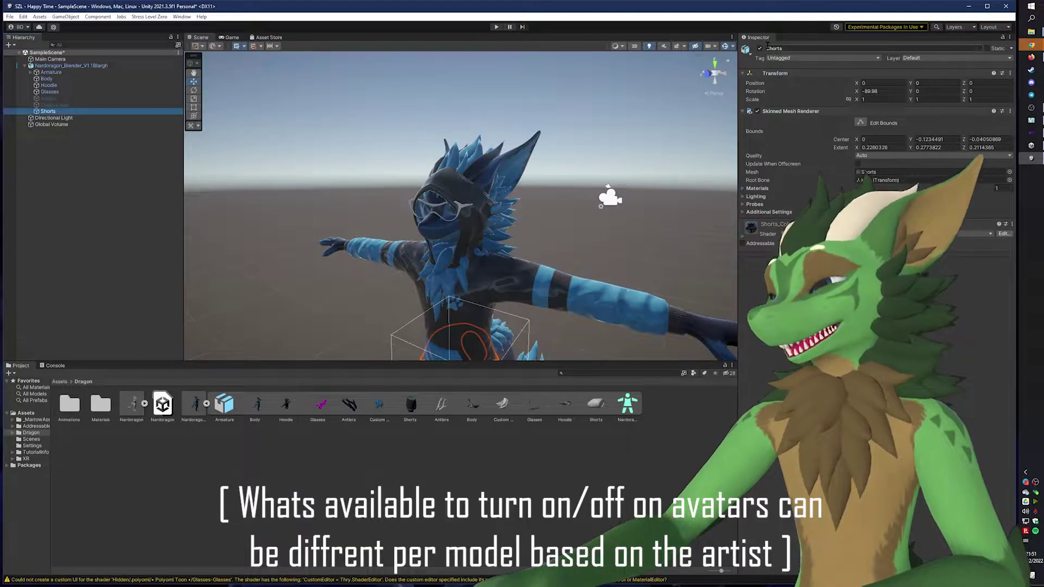
pyautogui.keyDown('alt'); pyautogui.moveTo(413, 94); pyautogui.dragTo(444, 155); pyautogui.keyUp('alt')
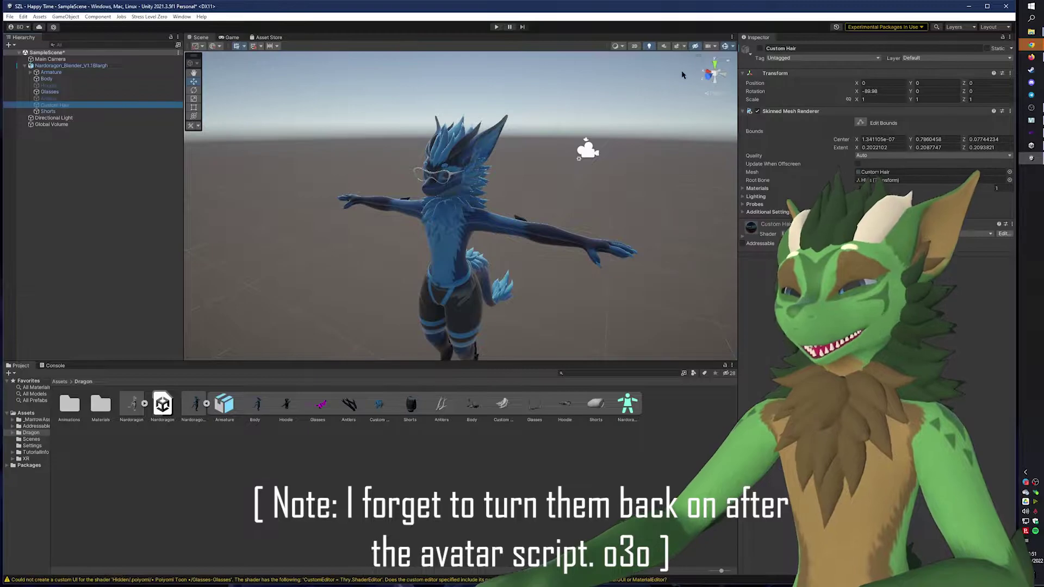
pyautogui.click(65, 112)
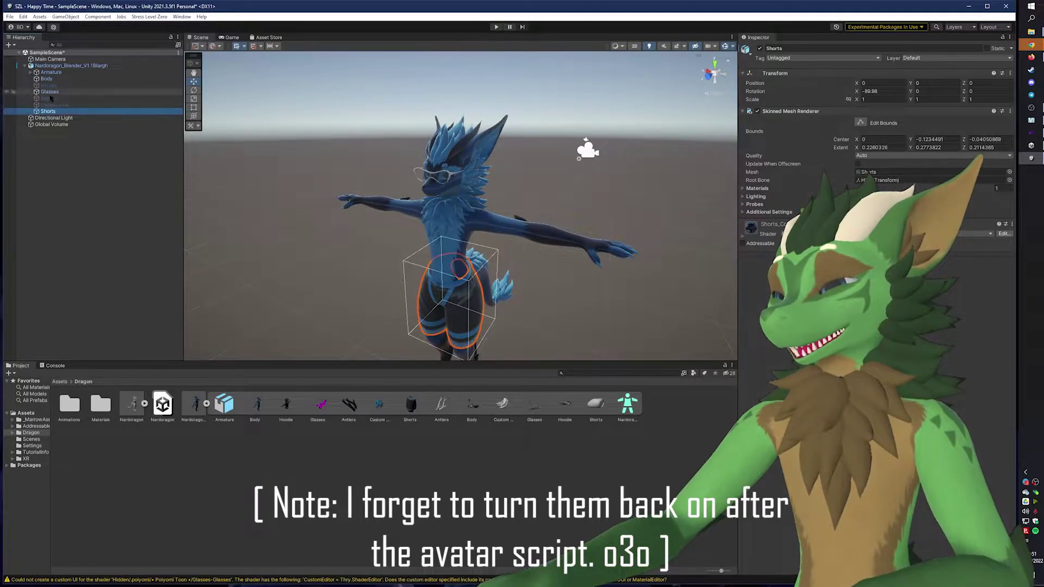
pyautogui.hotkey('alt', 'shift', 'a')
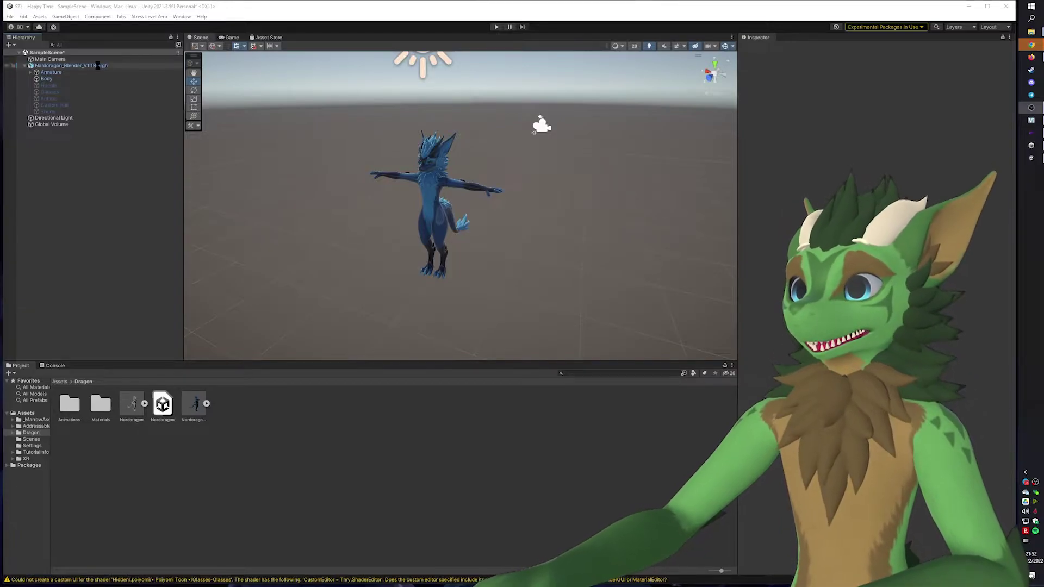
# - Save the Nardoragon_Blender_V1.1Blargh avatar as an original prefab in the Dragon folder and open it for editing
pyautogui.click(98, 66)
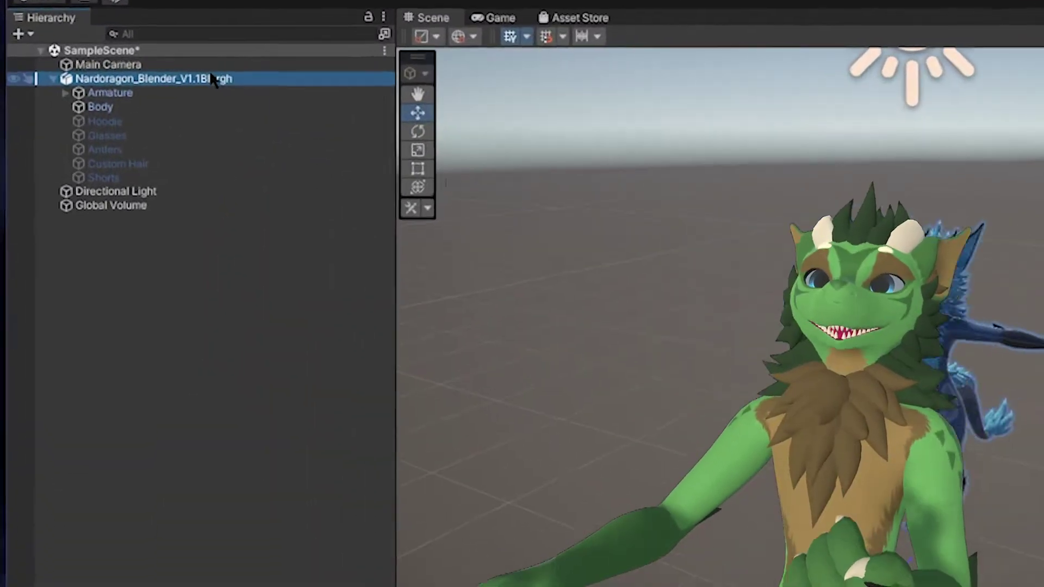
pyautogui.moveTo(212, 77); pyautogui.dragTo(599, 442)
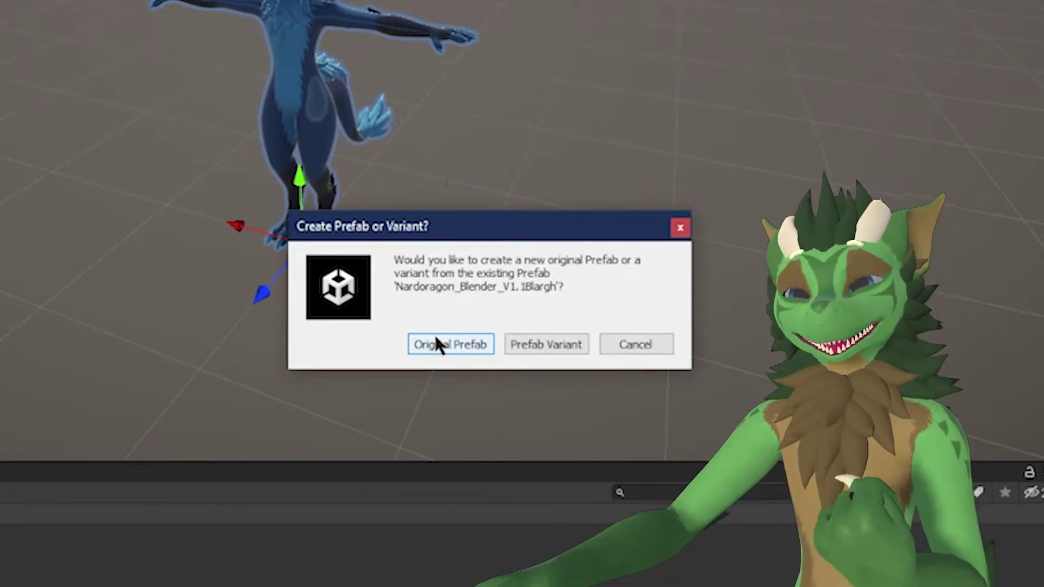
pyautogui.click(437, 341)
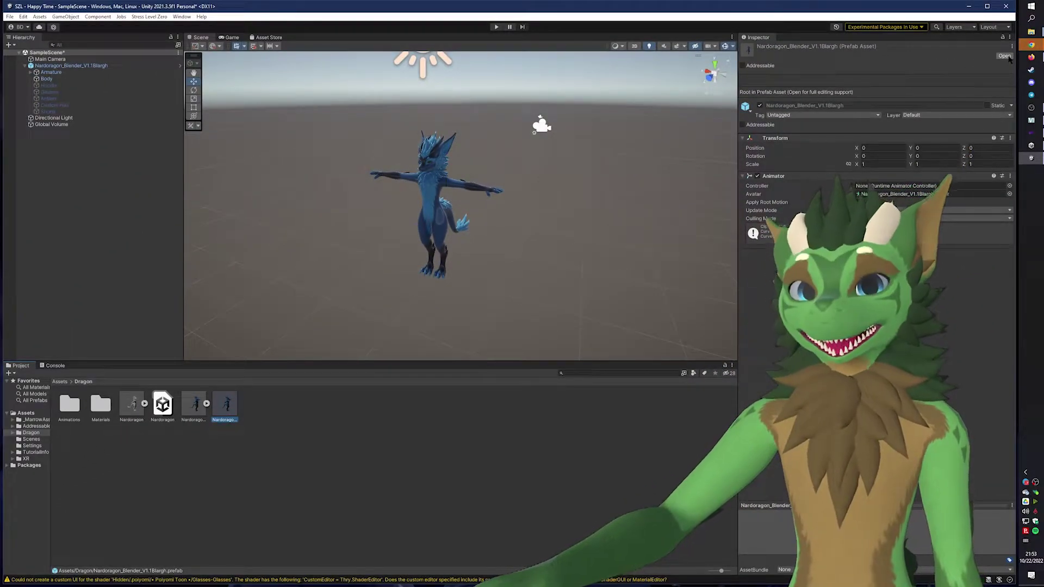
pyautogui.click(1004, 56)
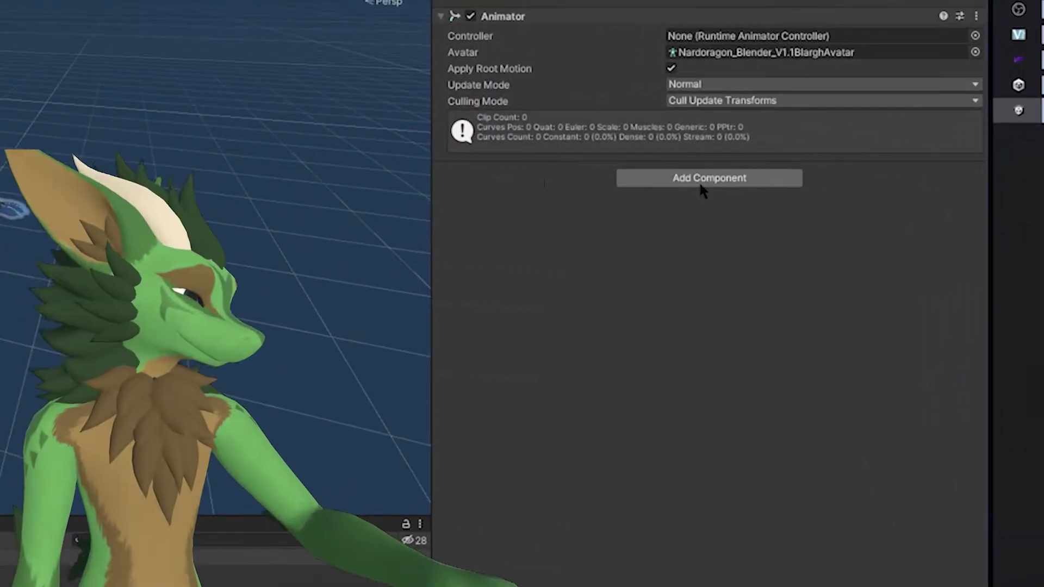
# - Add the Avatar component to the prefab's root object
pyautogui.click(871, 194)
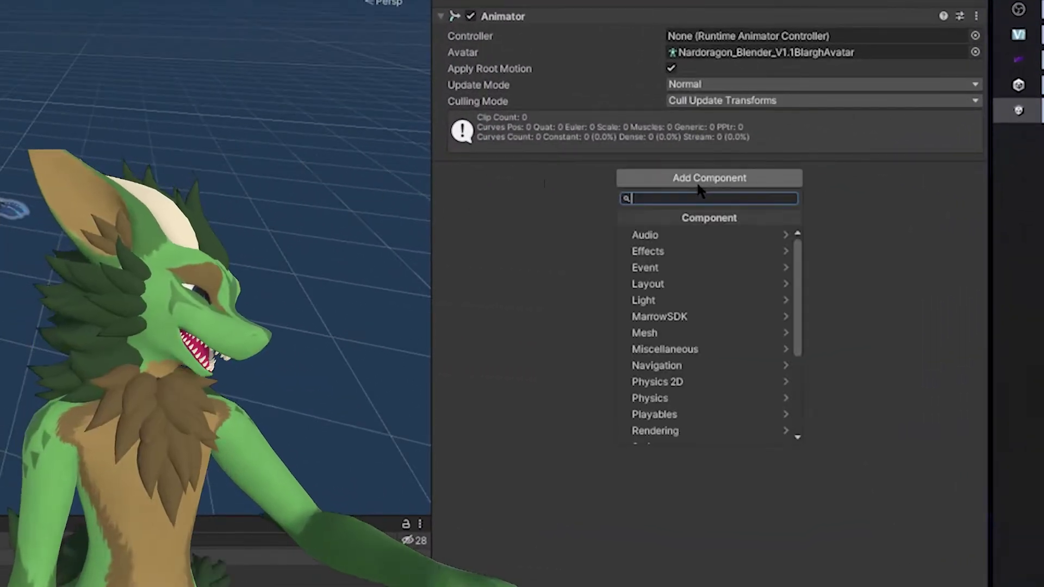
pyautogui.write('a')
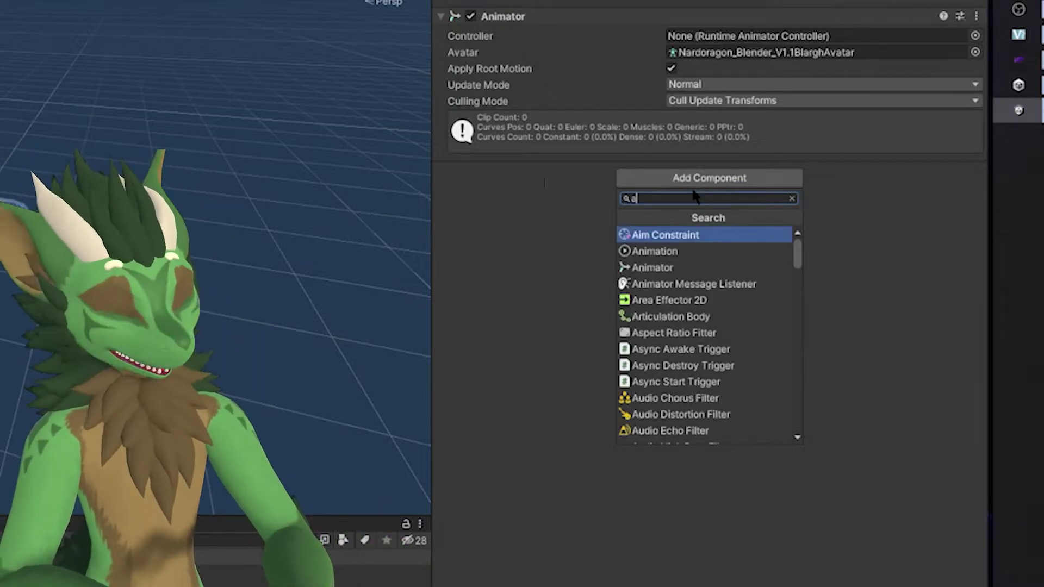
pyautogui.write('v')
pyautogui.press('Return')
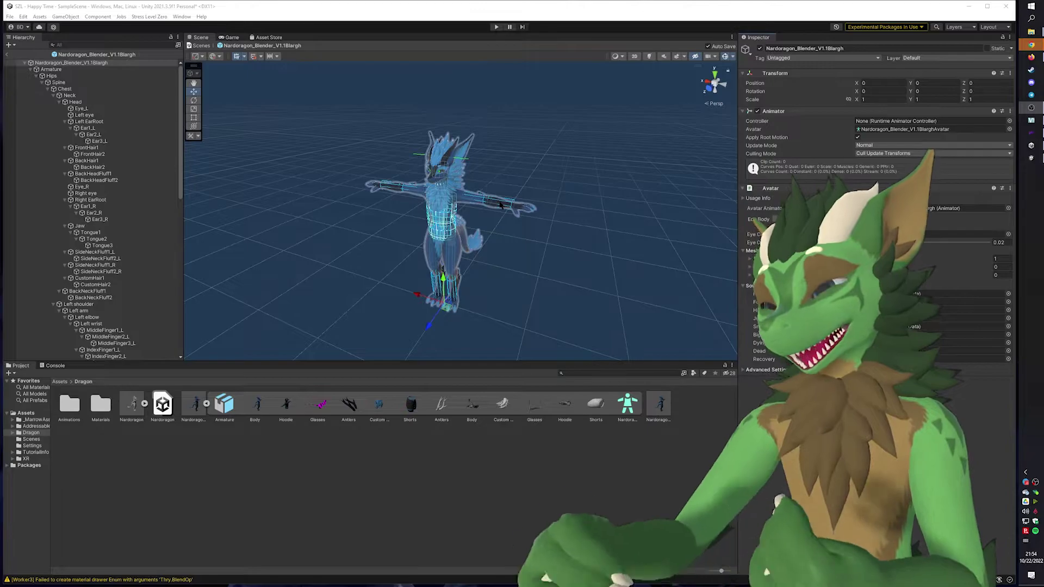
# - Set the Avatar component's Eye Offset to 0.0746 while viewing the head in an orthographic left view
pyautogui.moveTo(501, 205); pyautogui.dragTo(356, 94, button='right')
pyautogui.press('w')
pyautogui.press('d')
pyautogui.press('s')
pyautogui.press('d')
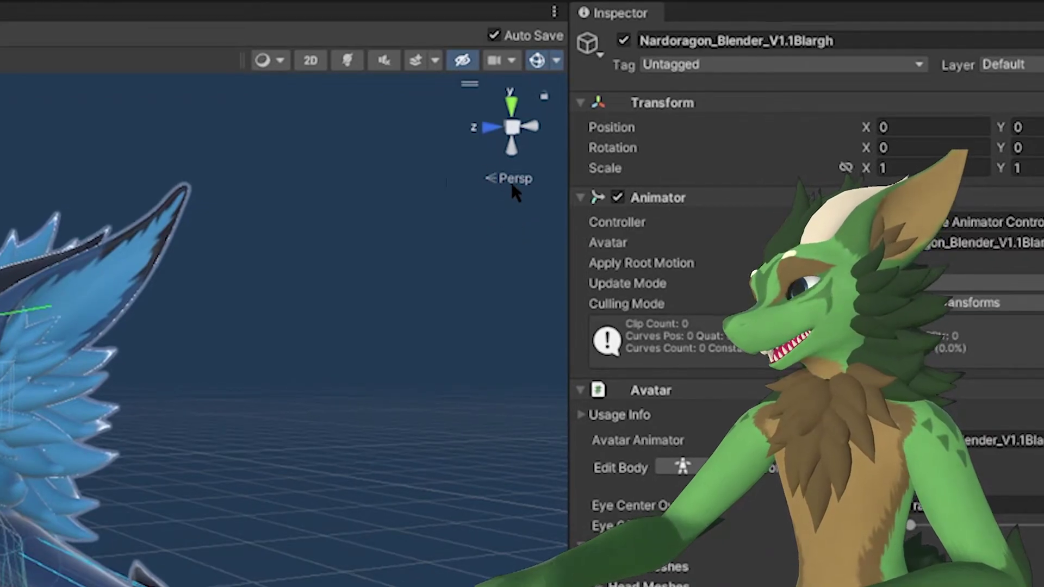
pyautogui.click(511, 183)
pyautogui.click(531, 130)
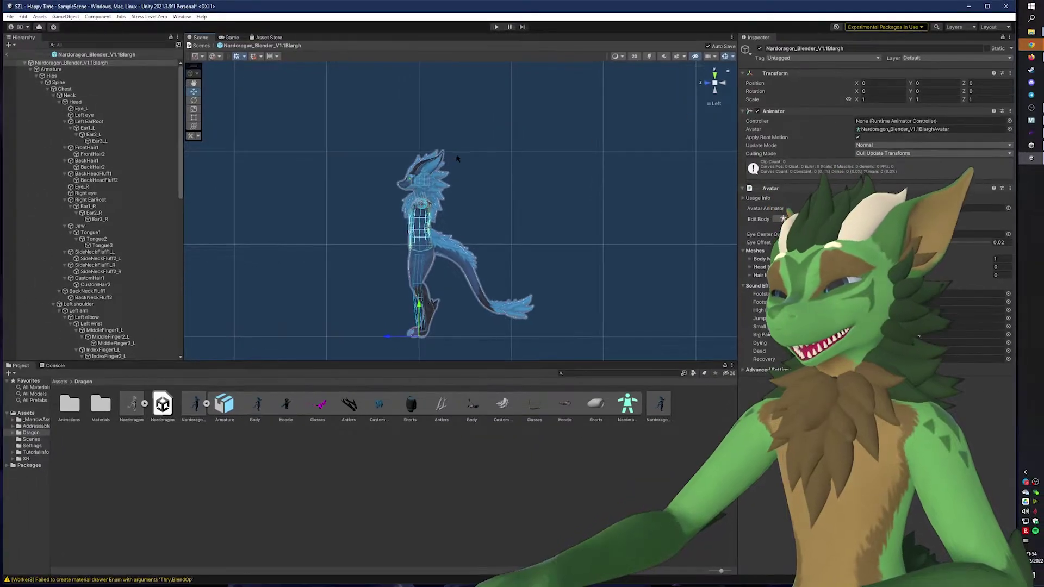
pyautogui.scroll(9, 180, 218)
pyautogui.scroll(-5, 394, 166)
pyautogui.scroll(5, 393, 164)
pyautogui.moveTo(458, 173); pyautogui.dragTo(542, 200, button='middle')
pyautogui.moveTo(754, 206); pyautogui.dragTo(811, 206)
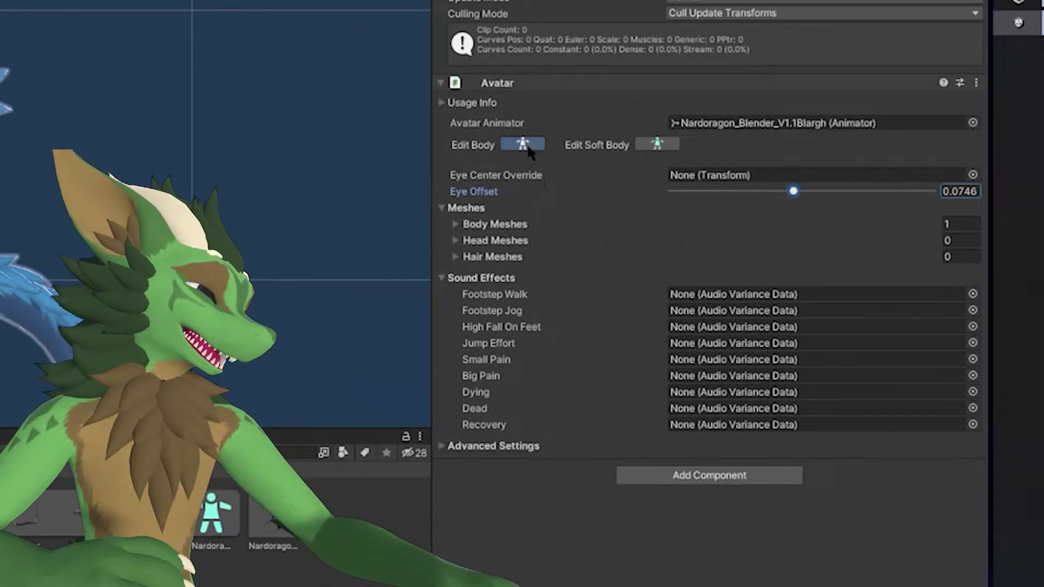
# - Enable Edit Body on the Avatar component and lower the Head Top guide slightly on the head
pyautogui.click(523, 144)
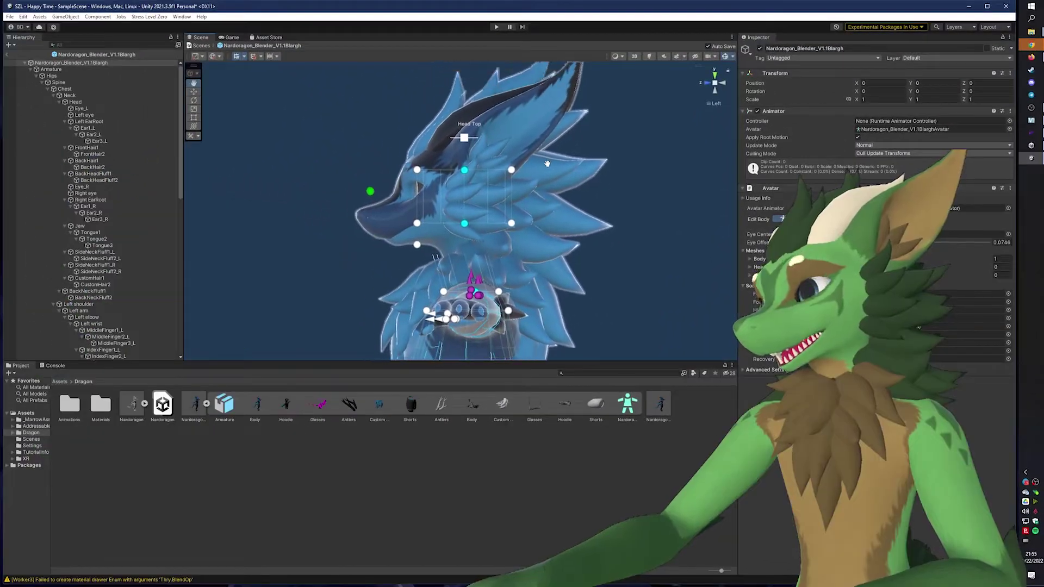
pyautogui.moveTo(547, 164); pyautogui.dragTo(550, 170, button='middle')
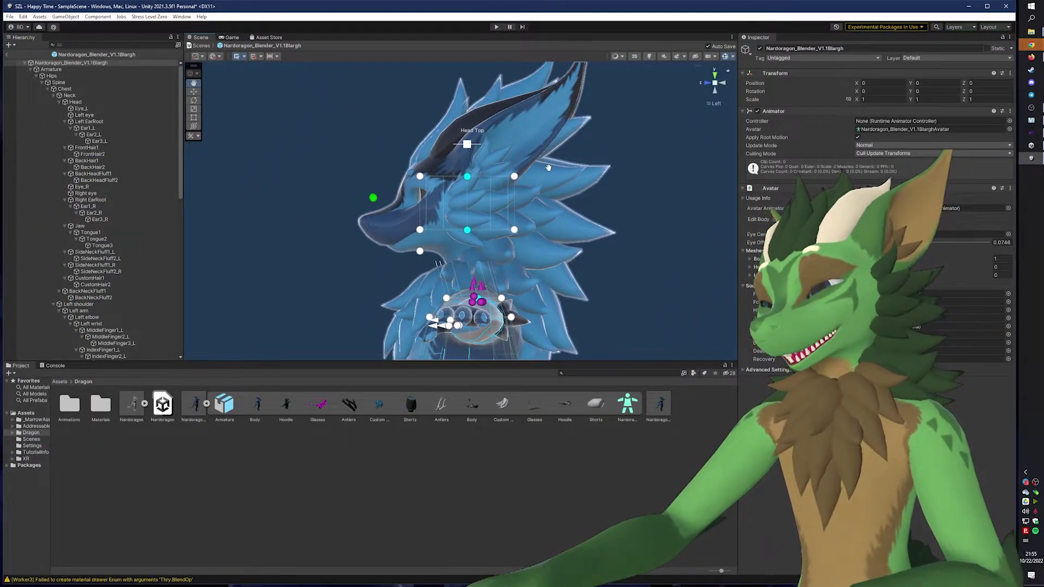
pyautogui.moveTo(613, 139); pyautogui.dragTo(553, 168, button='middle')
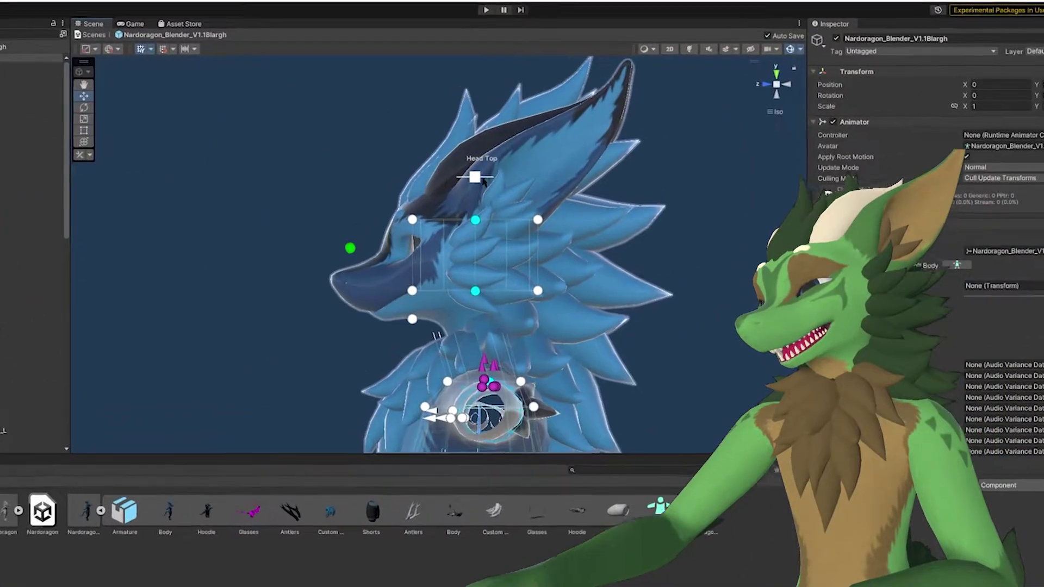
pyautogui.moveTo(409, 175); pyautogui.dragTo(408, 182)
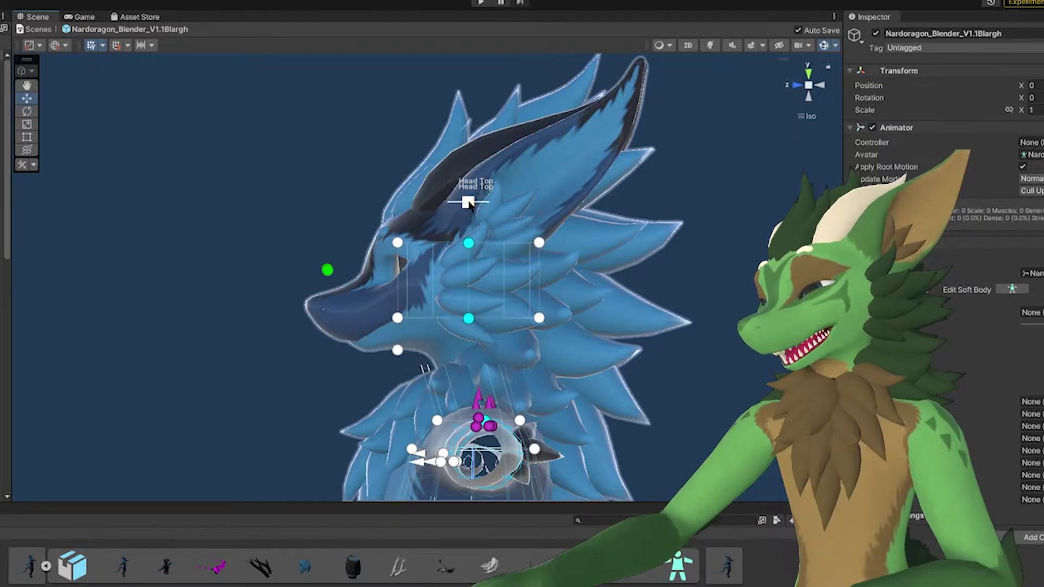
# - Fit the forehead and jaw guides to the head's outline, enlarging them in the front and left views
pyautogui.click(795, 86)
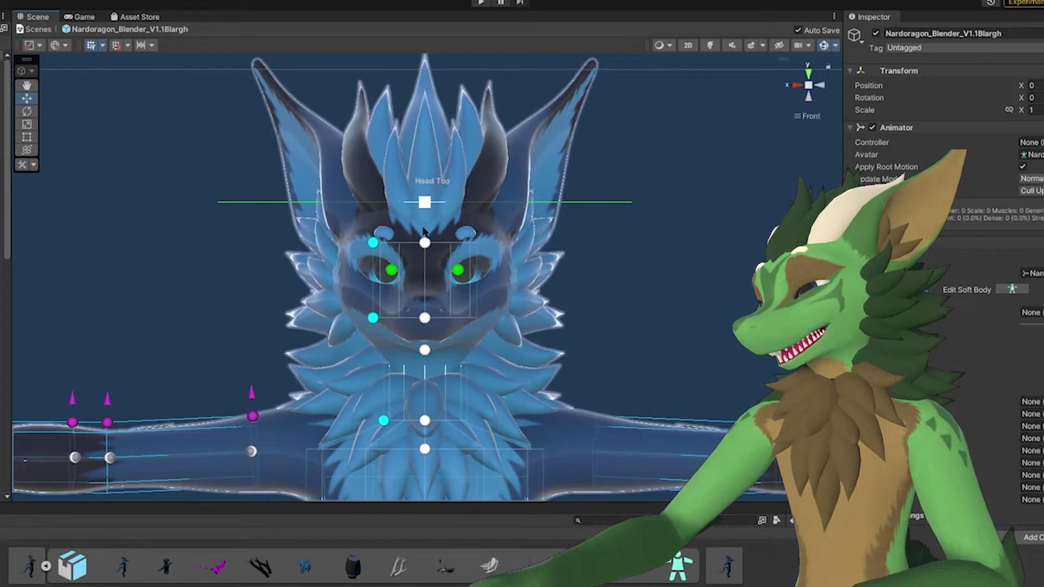
pyautogui.click(820, 86)
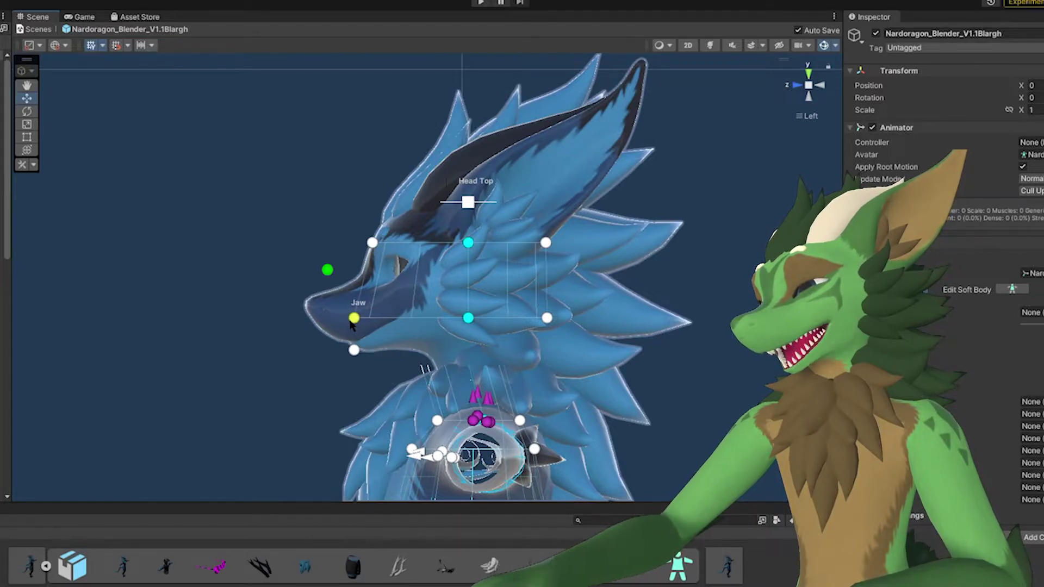
pyautogui.moveTo(360, 321); pyautogui.dragTo(357, 322)
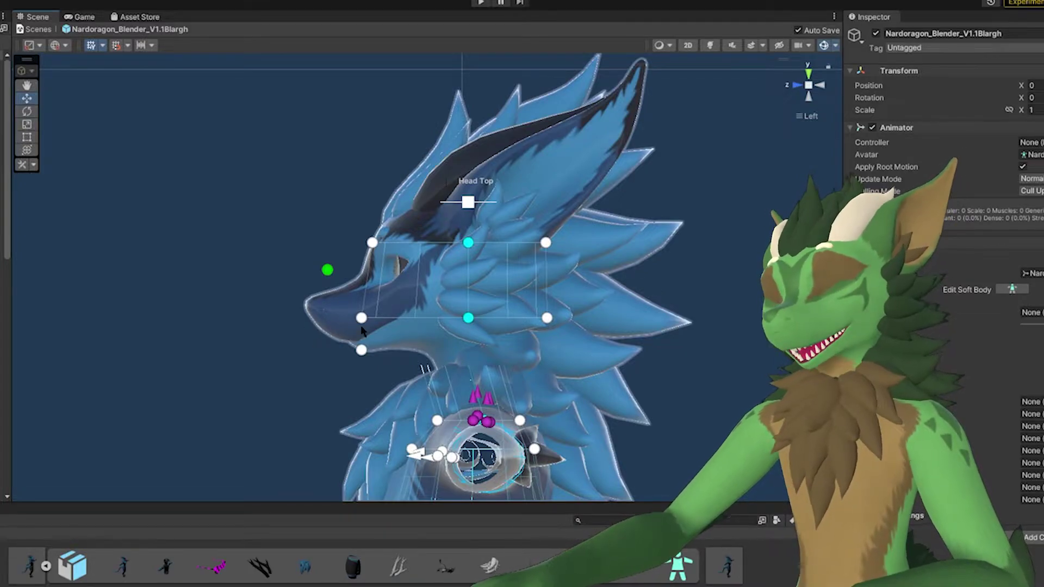
pyautogui.click(797, 85)
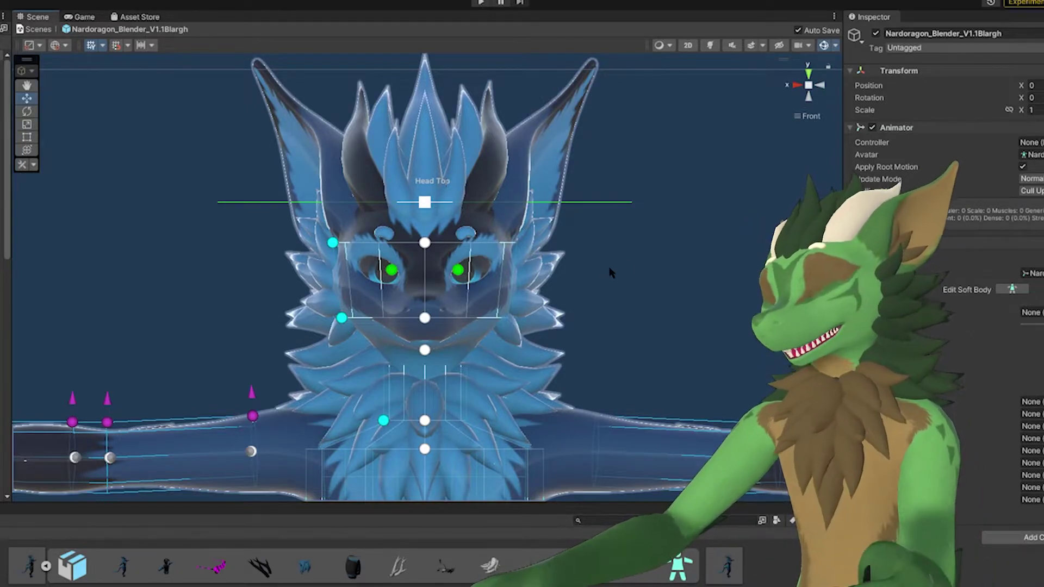
# - Look over the torso, arm and leg body guides in the front view
pyautogui.scroll(-5, 617, 182)
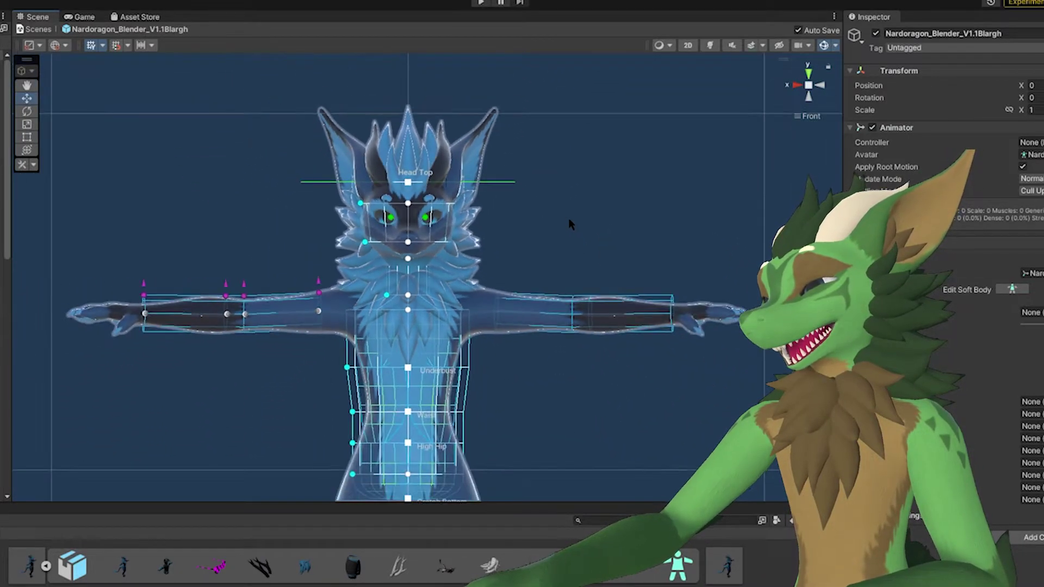
pyautogui.moveTo(558, 220); pyautogui.dragTo(616, 122, button='middle')
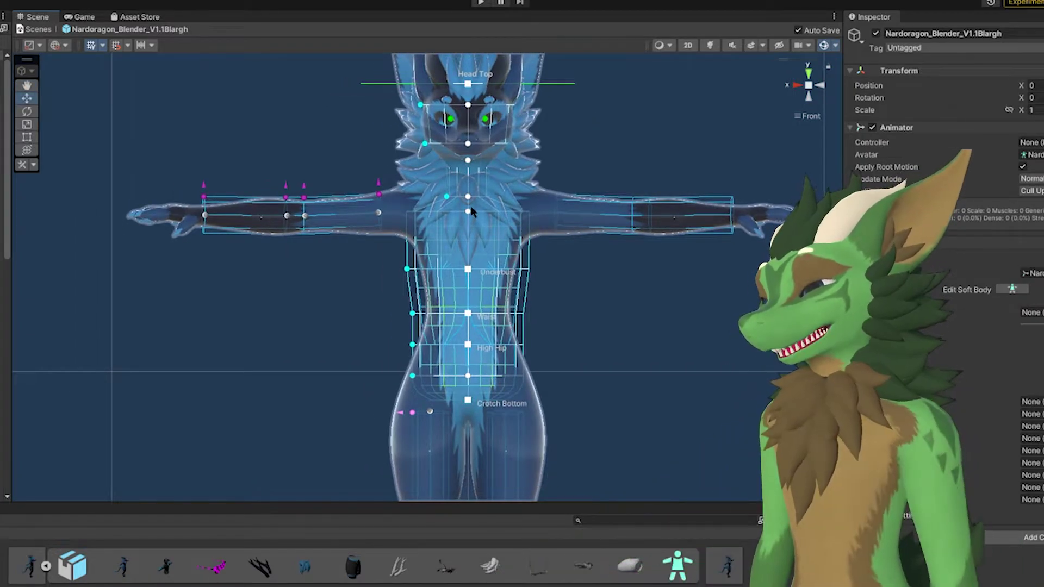
pyautogui.moveTo(366, 306); pyautogui.dragTo(365, 365, button='middle')
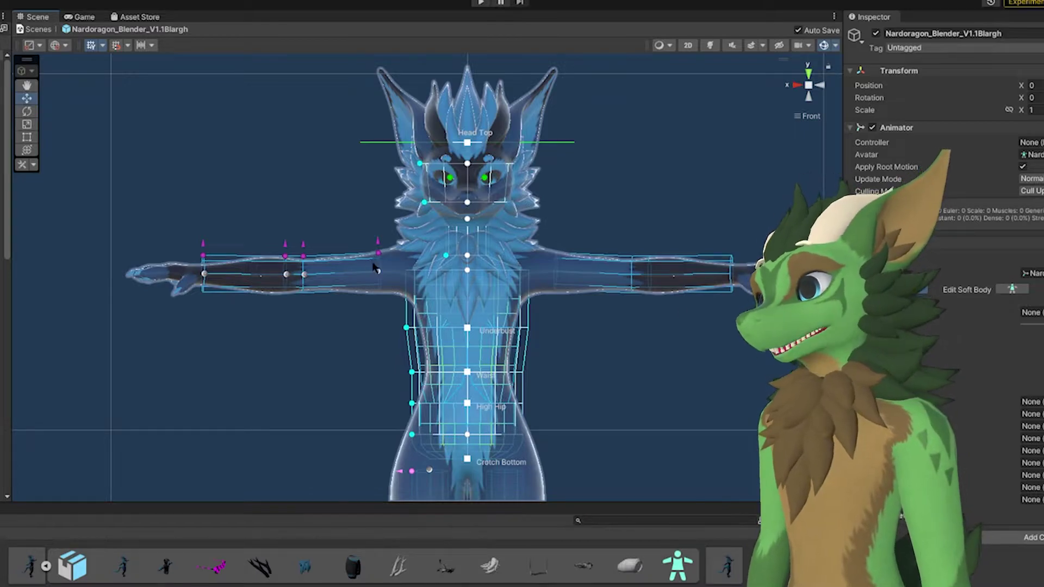
pyautogui.moveTo(408, 473); pyautogui.dragTo(365, 298, button='middle')
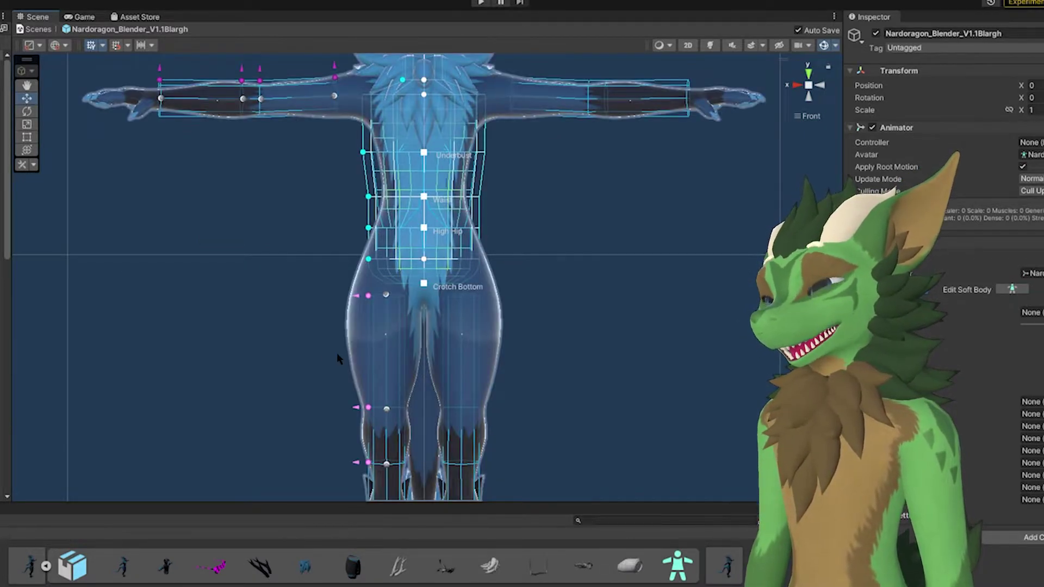
pyautogui.moveTo(348, 356); pyautogui.dragTo(365, 538, button='middle')
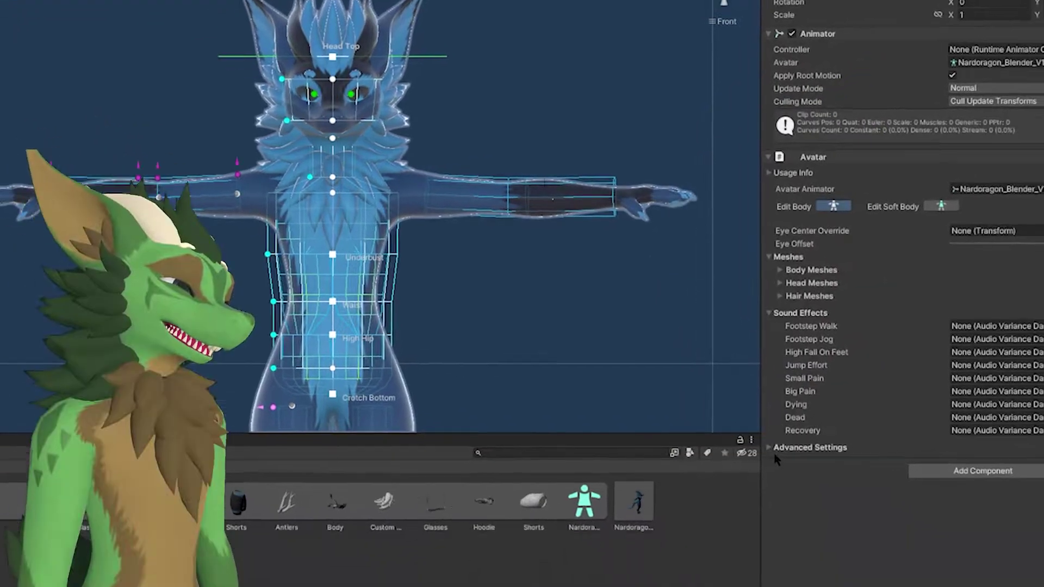
# - Check the Marrow Bones and Twist Bones in the Avatar's Advanced Settings and adjust the first ellipse value under Head
pyautogui.click(772, 441)
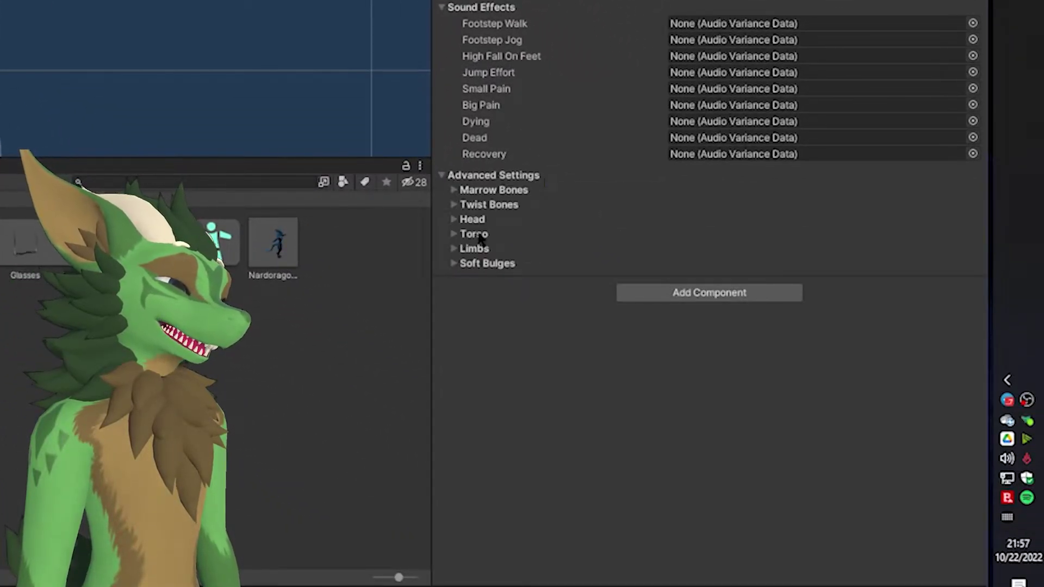
pyautogui.click(455, 190)
pyautogui.click(455, 320)
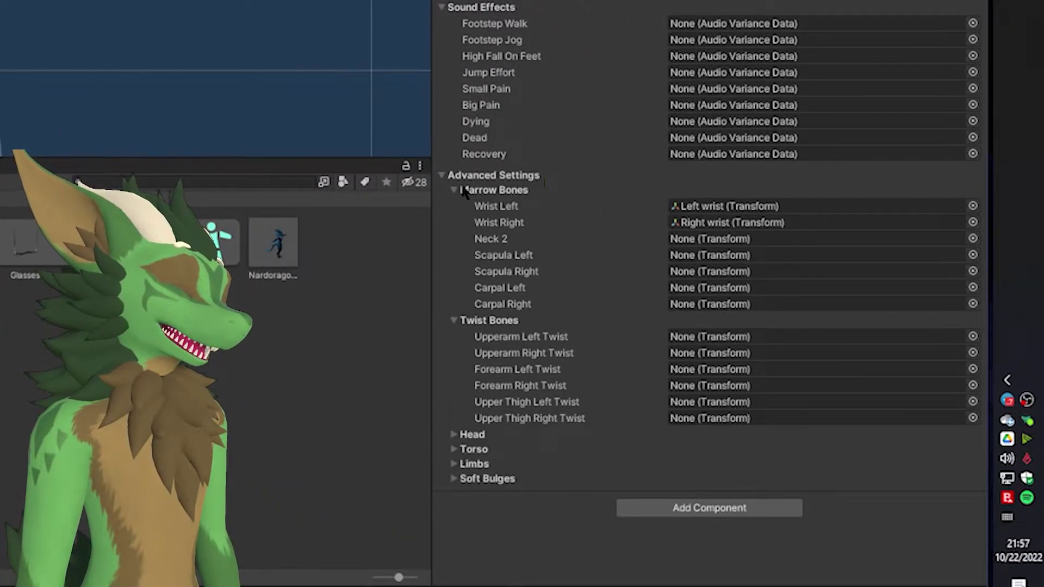
pyautogui.click(465, 190)
pyautogui.click(465, 205)
pyautogui.click(465, 220)
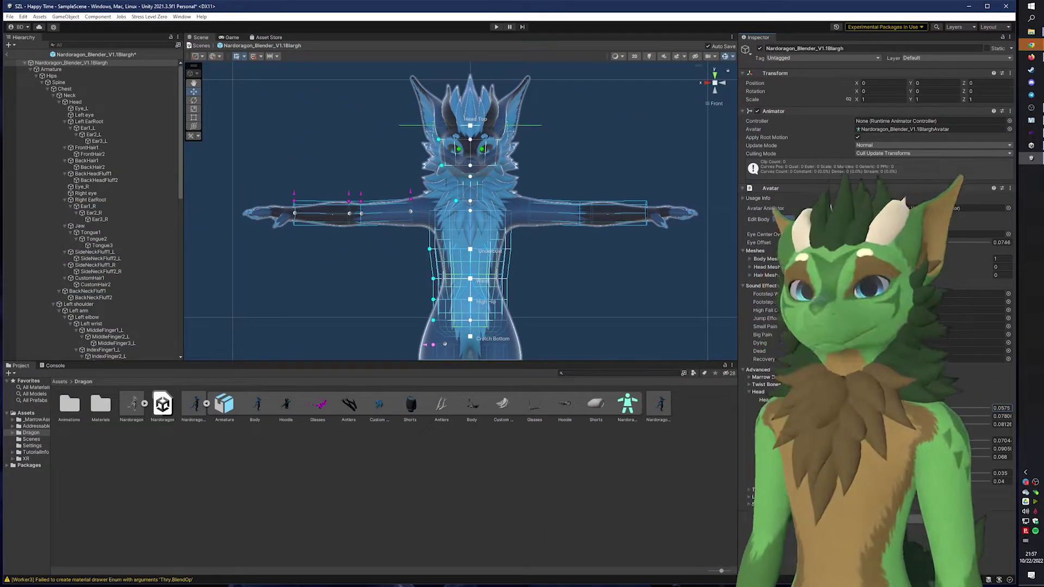
pyautogui.moveTo(904, 408); pyautogui.dragTo(909, 408)
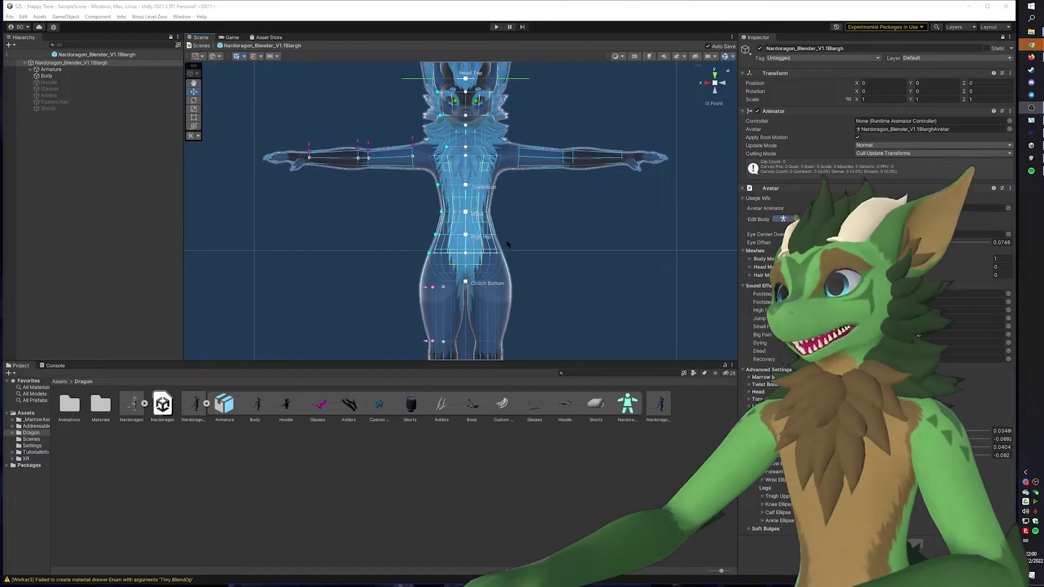
# - Raise the Underbust guide slightly in the front view and check the waist, hip and crotch guides against the body
pyautogui.moveTo(507, 245); pyautogui.dragTo(460, 303, button='middle')
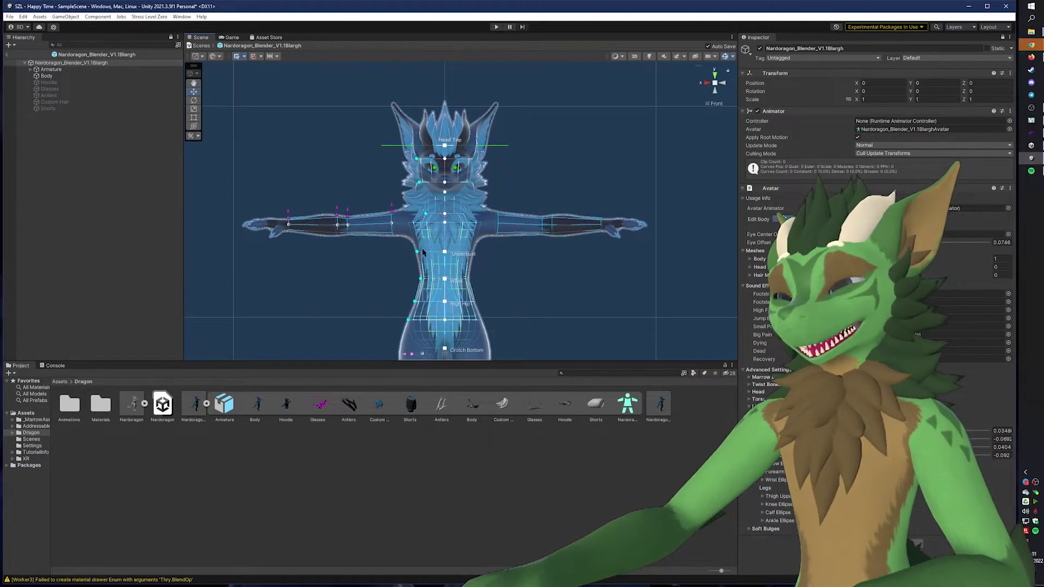
pyautogui.moveTo(613, 288); pyautogui.dragTo(590, 155, button='middle')
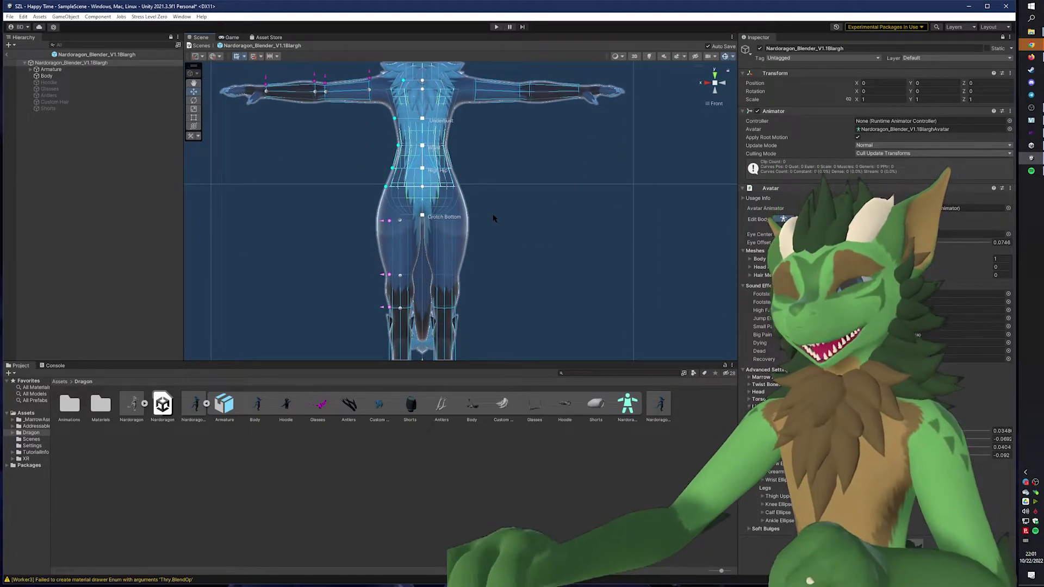
pyautogui.moveTo(470, 175); pyautogui.dragTo(465, 218, button='middle')
pyautogui.scroll(8, 464, 201)
pyautogui.moveTo(378, 166); pyautogui.dragTo(466, 271, button='middle')
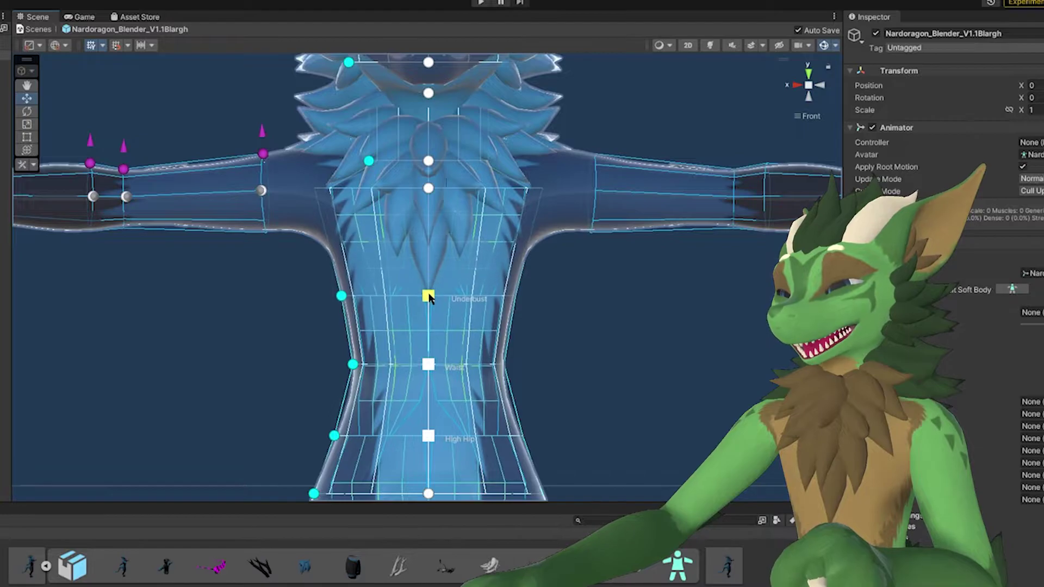
pyautogui.moveTo(558, 395); pyautogui.dragTo(581, 243, button='middle')
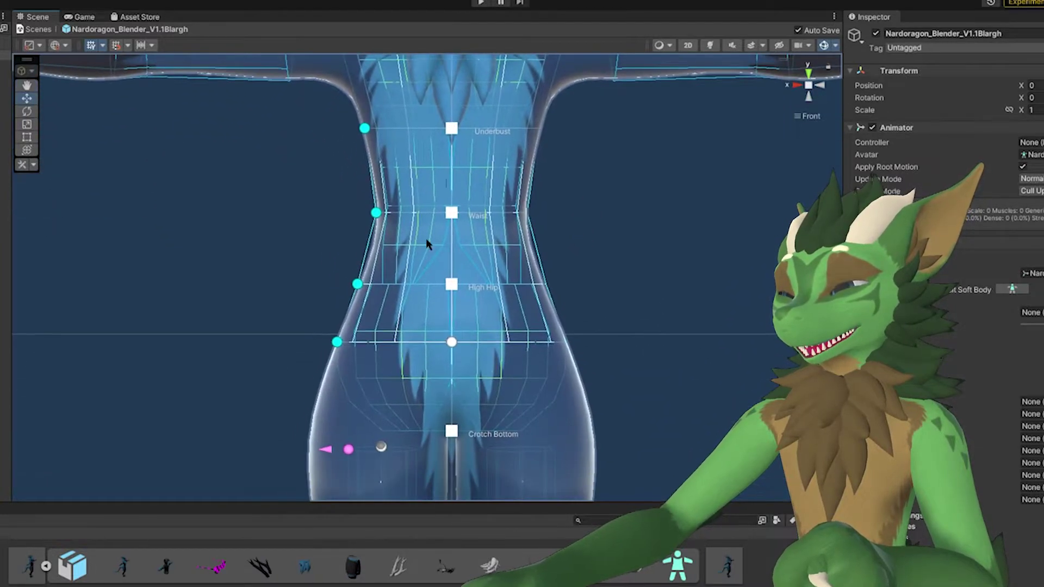
pyautogui.moveTo(615, 324); pyautogui.dragTo(429, 340, button='middle')
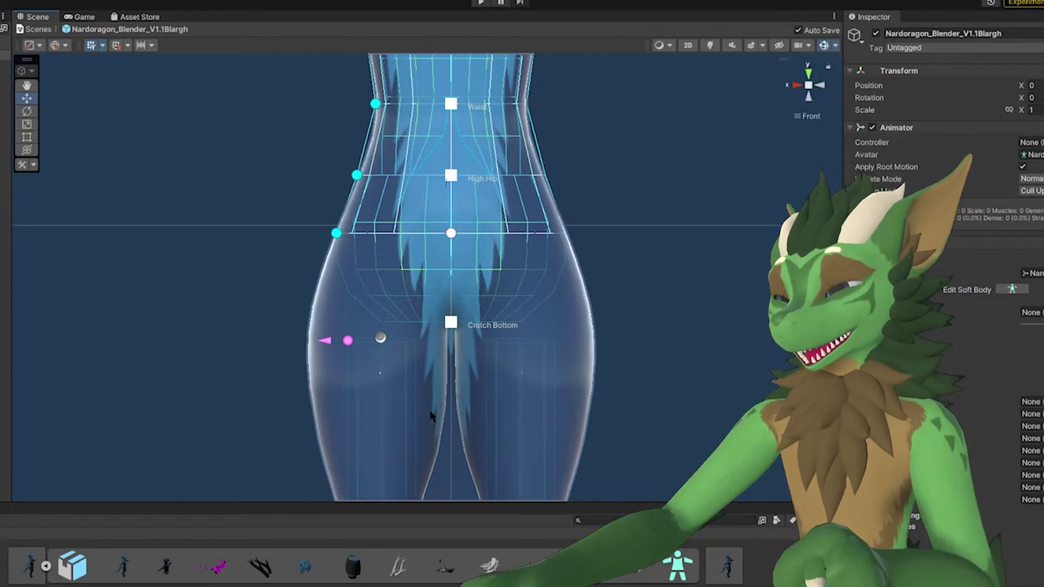
# - Enlarge the upper thigh guide in the right view so its handle reaches the front edge of the thigh
pyautogui.click(796, 85)
pyautogui.moveTo(549, 360); pyautogui.dragTo(590, 232, button='middle')
pyautogui.scroll(9, 531, 254)
pyautogui.scroll(-5, 582, 326)
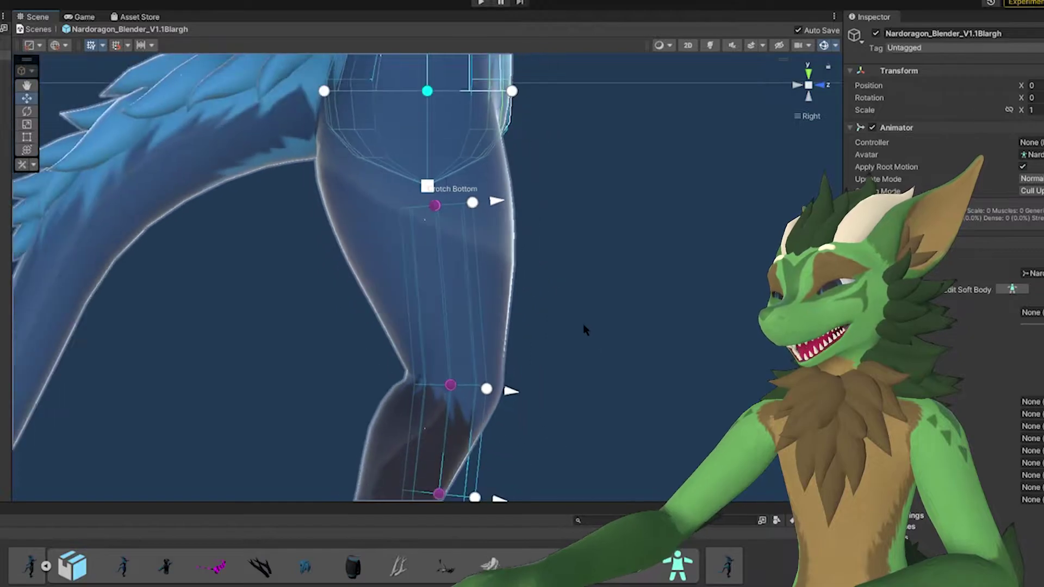
pyautogui.moveTo(548, 373); pyautogui.dragTo(508, 250, button='middle')
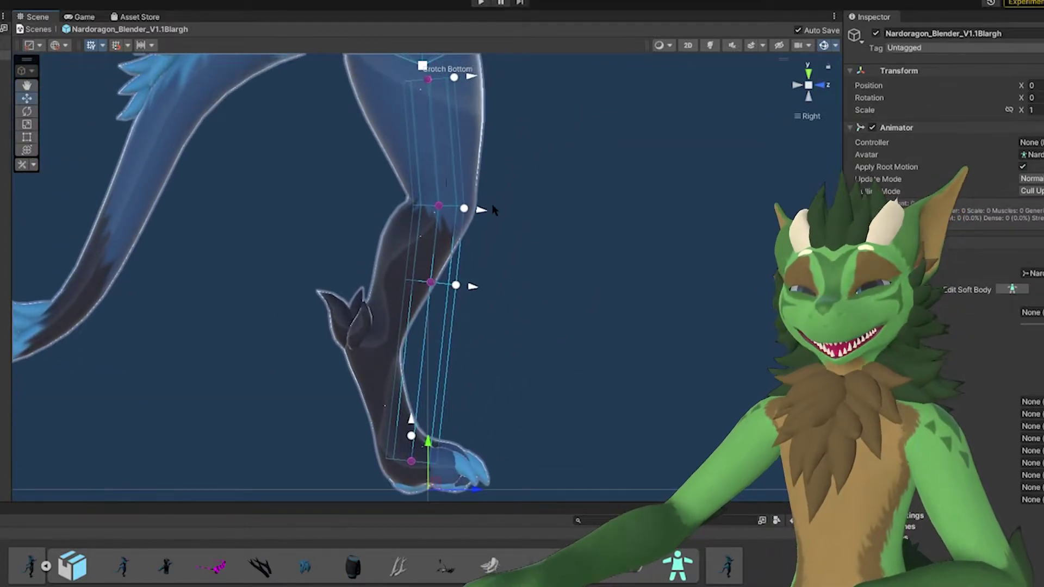
pyautogui.moveTo(582, 202); pyautogui.dragTo(577, 288, button='middle')
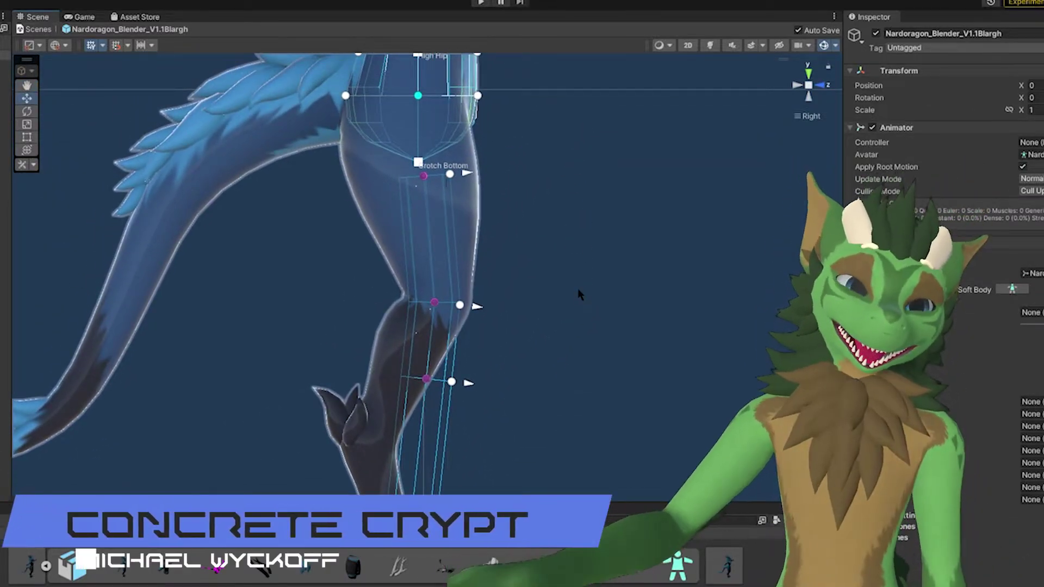
pyautogui.scroll(6, 578, 288)
pyautogui.moveTo(654, 149); pyautogui.dragTo(667, 375, button='middle')
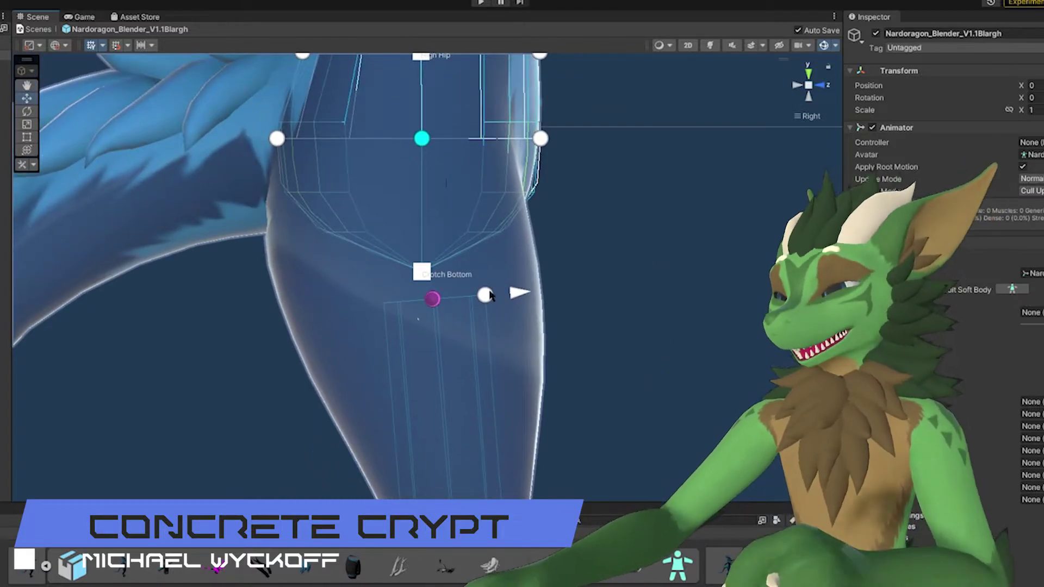
pyautogui.moveTo(489, 296); pyautogui.dragTo(552, 293)
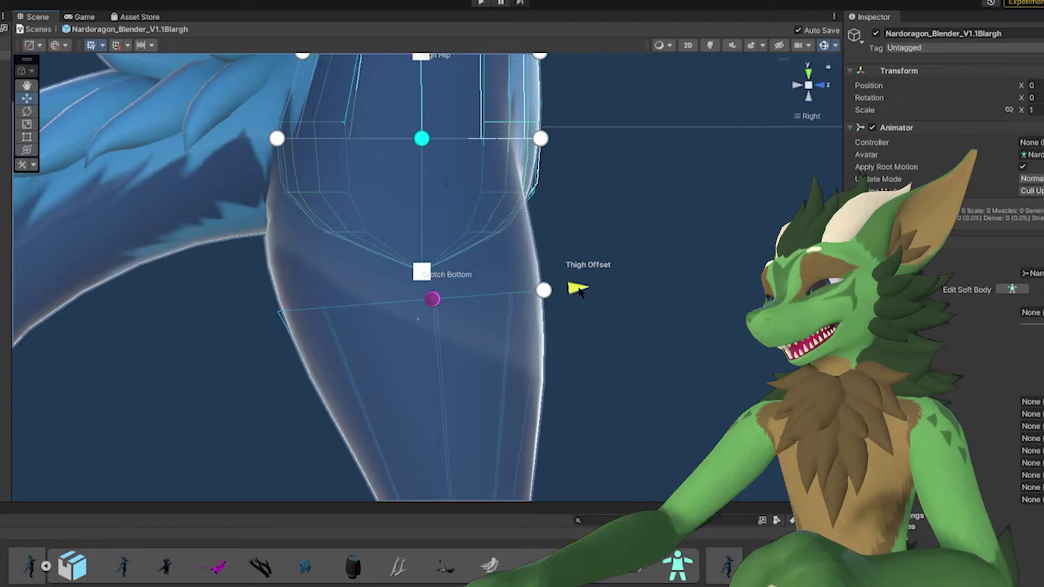
# - Enlarge the knee guide in the right view so its handle reaches the front edge of the knee
pyautogui.moveTo(634, 345); pyautogui.dragTo(645, 226, button='middle')
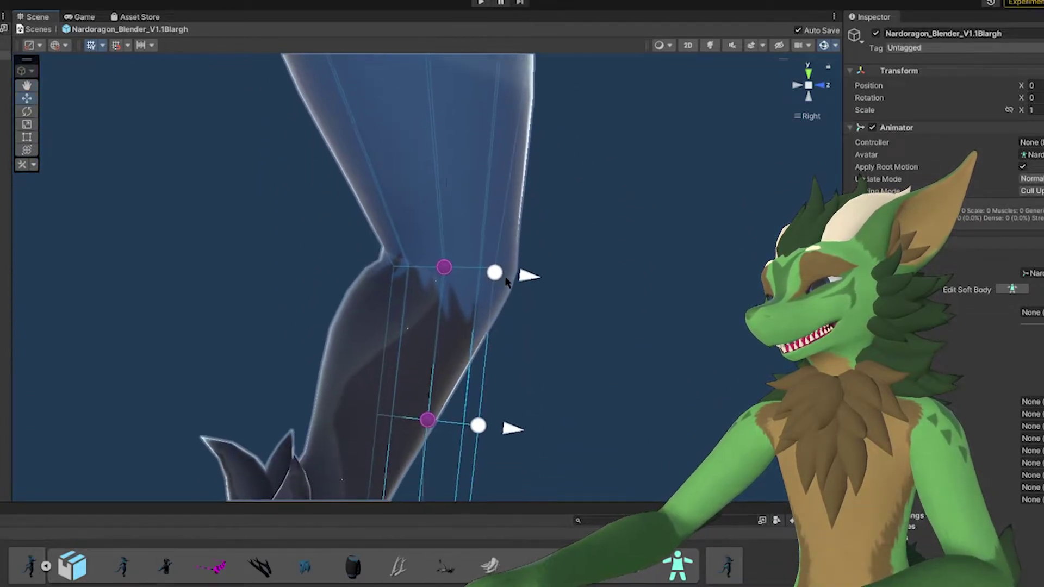
pyautogui.moveTo(498, 274); pyautogui.dragTo(522, 276)
pyautogui.moveTo(581, 336); pyautogui.dragTo(602, 212, button='middle')
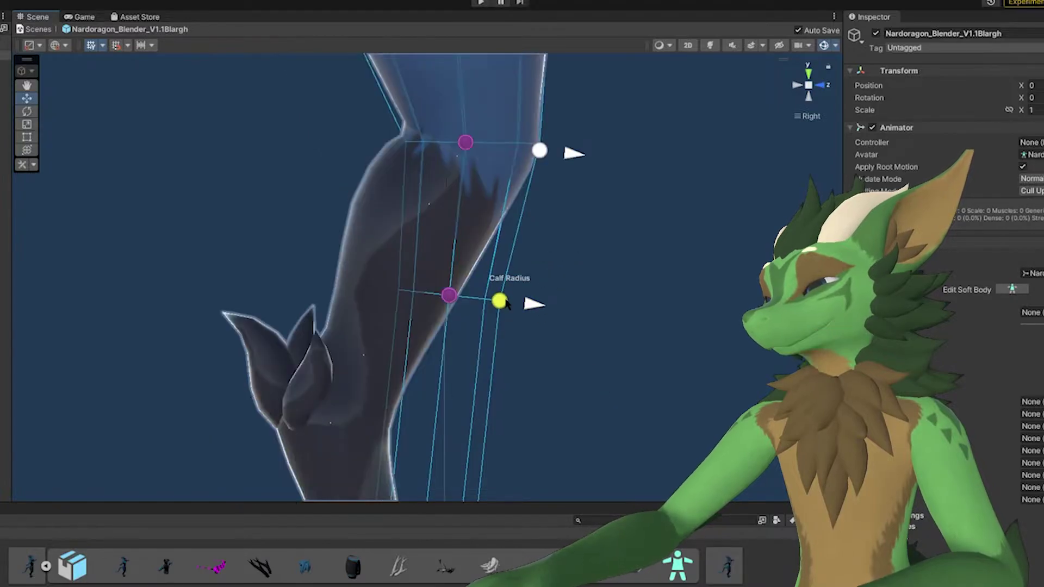
# - Adjust the calf guide's radius and shift it back to follow the lower leg, and adjust the ankle radius to the model
pyautogui.moveTo(499, 302); pyautogui.dragTo(514, 303)
pyautogui.moveTo(558, 311); pyautogui.dragTo(466, 297)
pyautogui.moveTo(489, 348); pyautogui.dragTo(491, 166, button='middle')
pyautogui.moveTo(539, 380); pyautogui.dragTo(554, 282, button='middle')
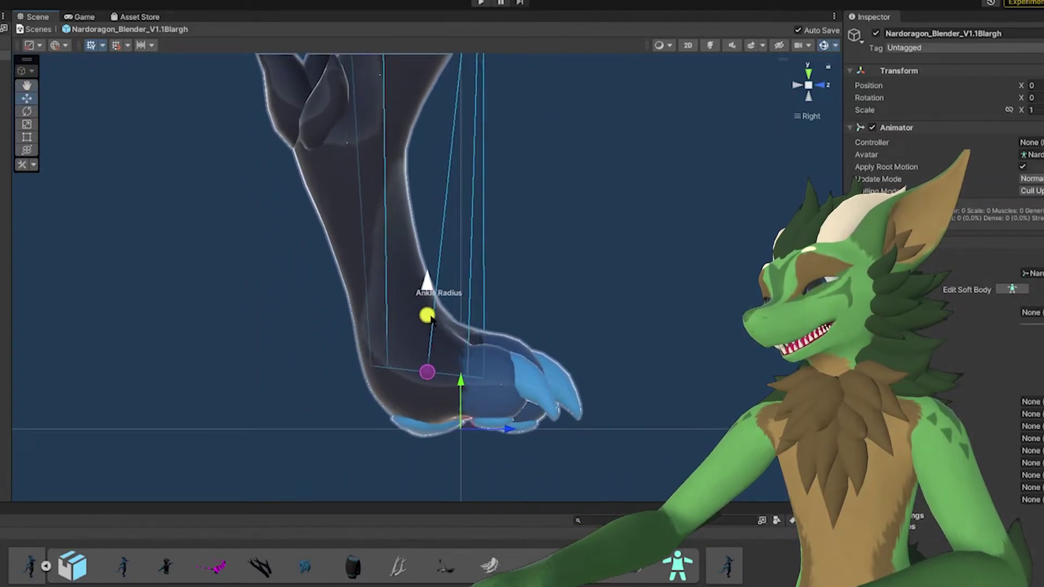
pyautogui.moveTo(430, 320); pyautogui.dragTo(440, 314)
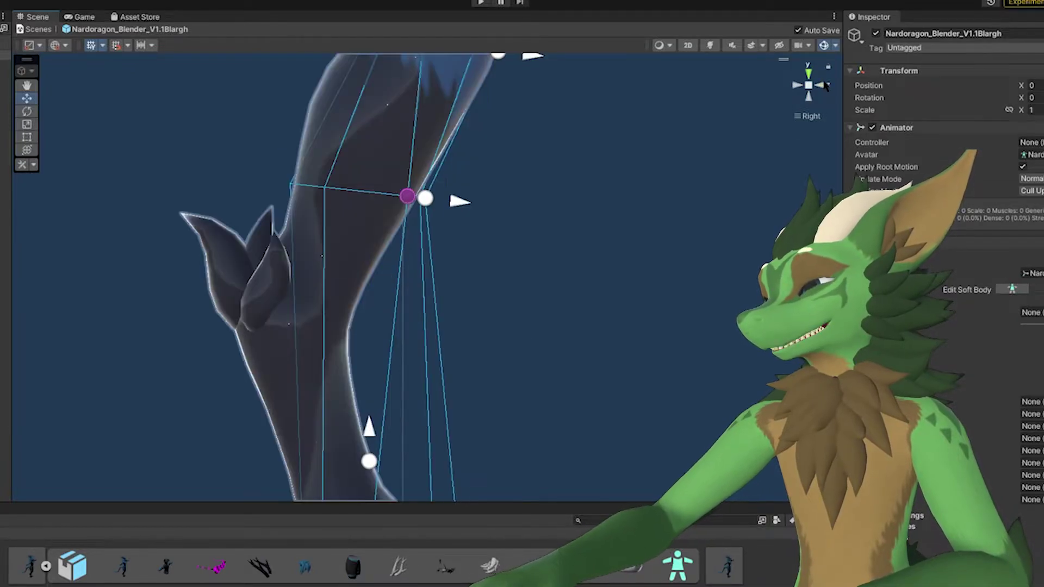
# - Examine the fit of the thigh, knee, calf and ankle guides from several angles, and look over the whole avatar
pyautogui.click(823, 84)
pyautogui.moveTo(620, 254); pyautogui.dragTo(686, 149, button='middle')
pyautogui.moveTo(575, 322); pyautogui.dragTo(612, 454, button='middle')
pyautogui.moveTo(139, 164); pyautogui.dragTo(144, 270, button='middle')
pyautogui.moveTo(163, 333); pyautogui.dragTo(446, 428)
pyautogui.scroll(-6, 321, 316)
pyautogui.keyDown('alt'); pyautogui.moveTo(321, 408); pyautogui.dragTo(24, 245); pyautogui.keyUp('alt')
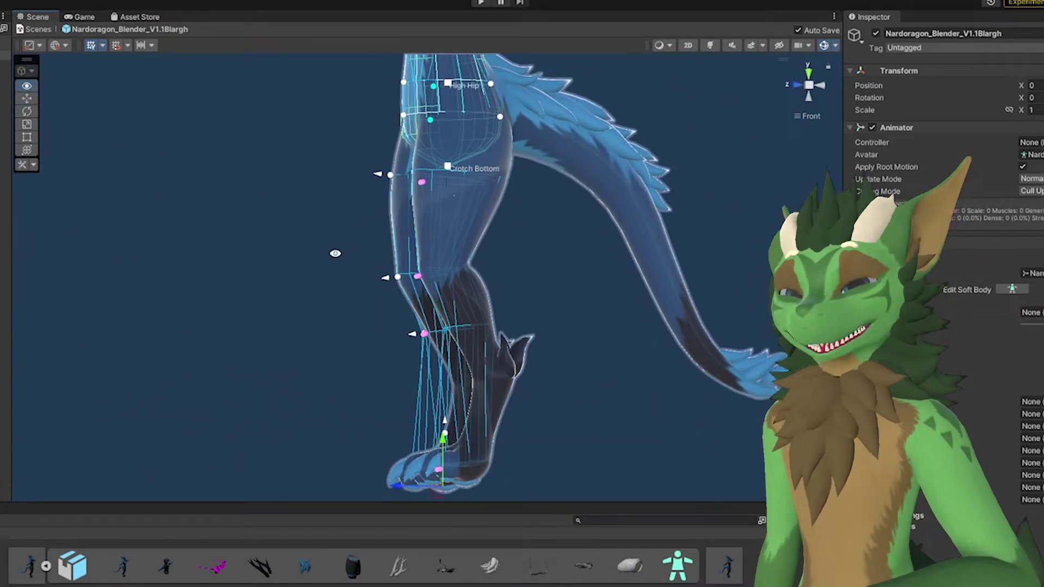
pyautogui.keyDown('alt'); pyautogui.moveTo(292, 182); pyautogui.dragTo(621, 245); pyautogui.keyUp('alt')
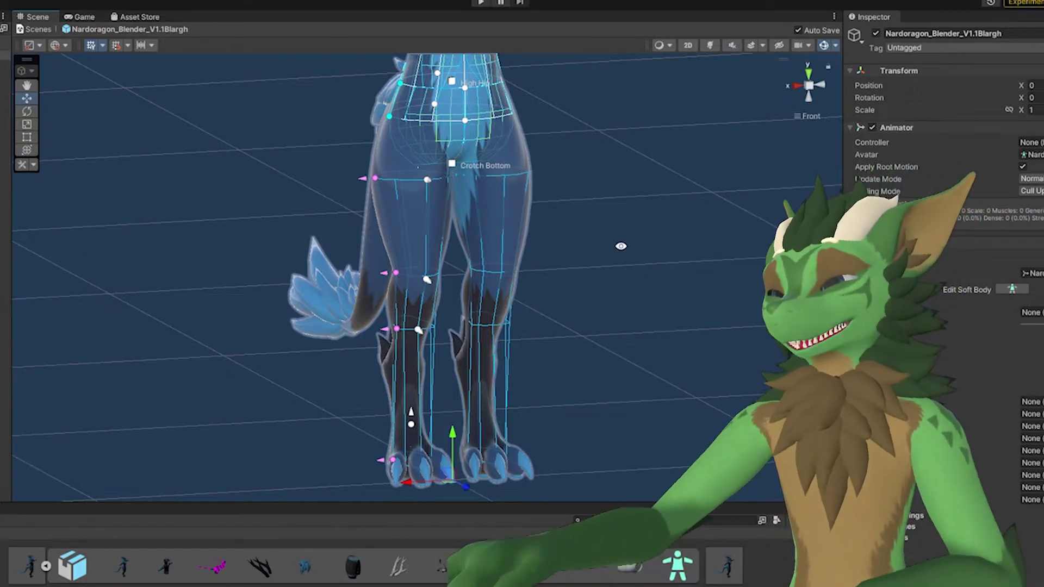
pyautogui.scroll(-5, 621, 246)
pyautogui.keyDown('alt'); pyautogui.moveTo(621, 246); pyautogui.dragTo(473, 210); pyautogui.keyUp('alt')
pyautogui.moveTo(592, 169); pyautogui.dragTo(550, 266, button='middle')
pyautogui.keyDown('alt'); pyautogui.moveTo(549, 265); pyautogui.dragTo(580, 401); pyautogui.keyUp('alt')
pyautogui.moveTo(505, 469); pyautogui.dragTo(541, 429, button='middle')
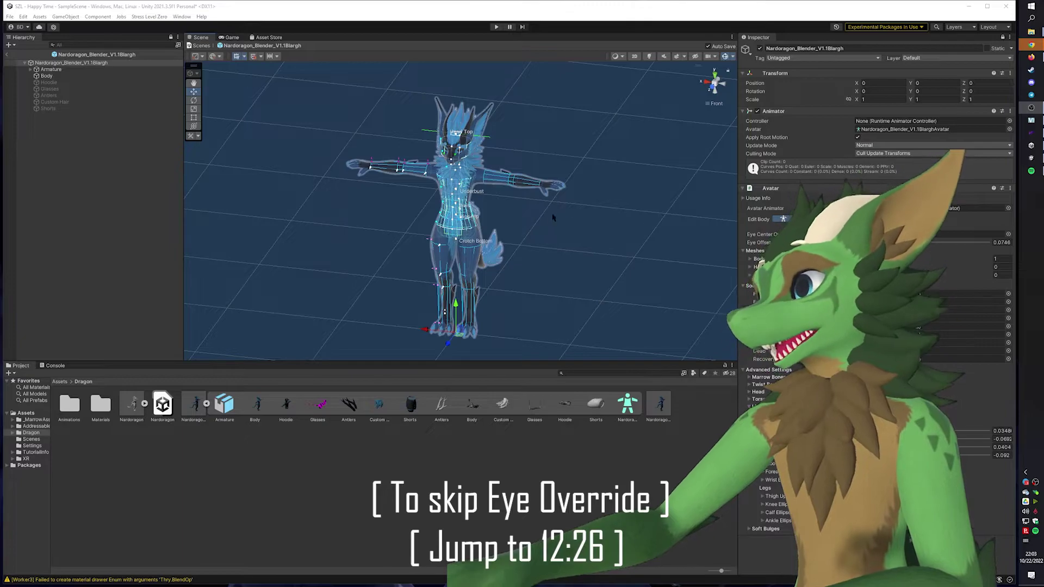
# - Locate the Eye Center Override setting and create an empty child object under the avatar's root
pyautogui.click(584, 207)
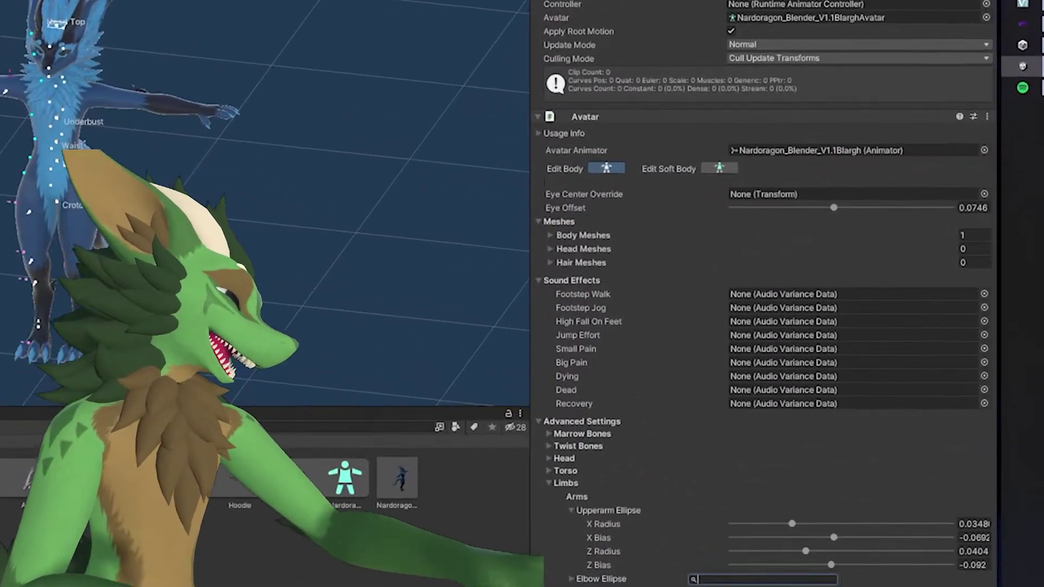
pyautogui.click(753, 194)
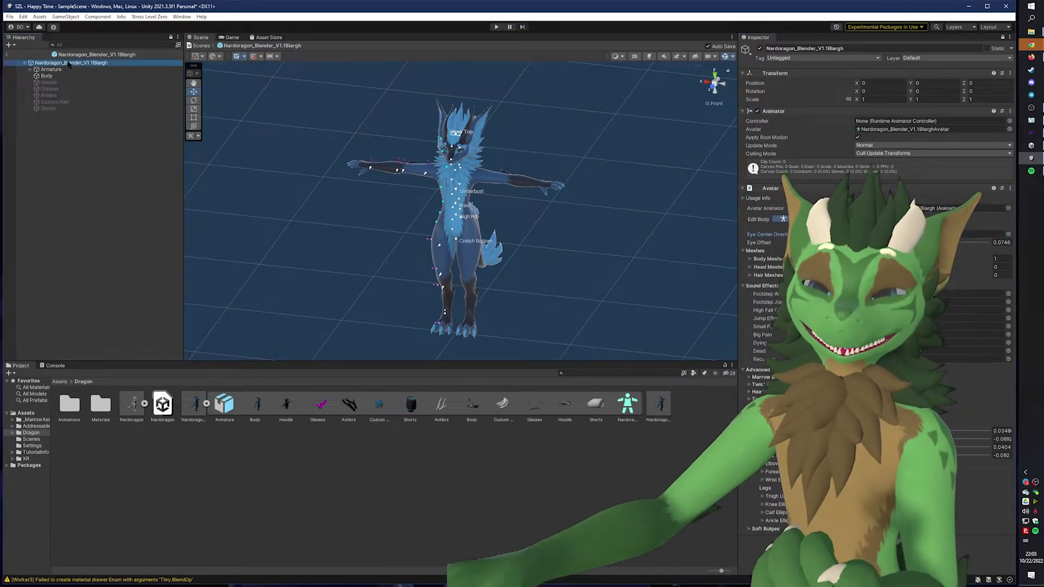
pyautogui.rightClick(68, 63)
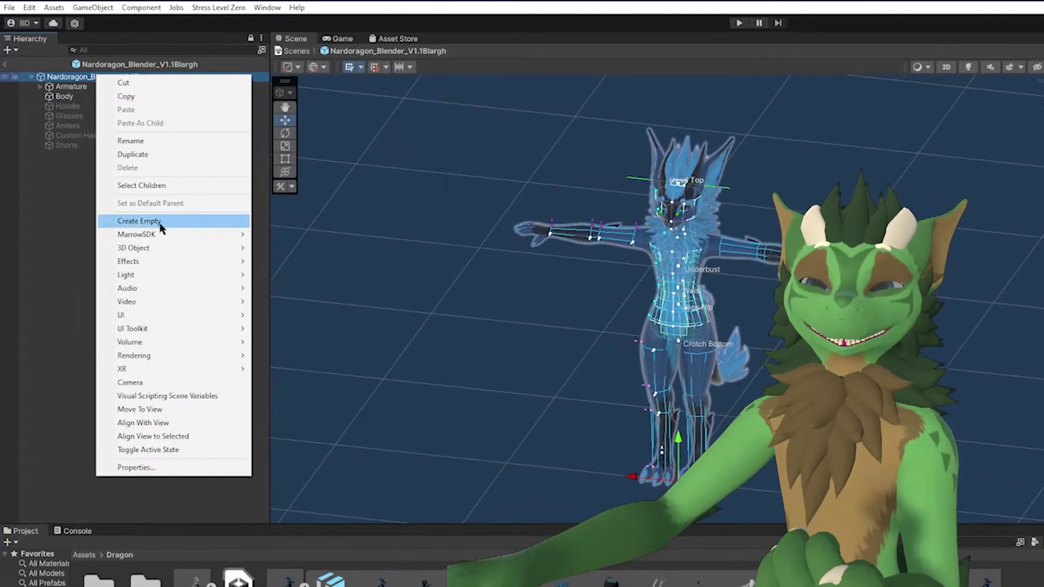
pyautogui.click(161, 227)
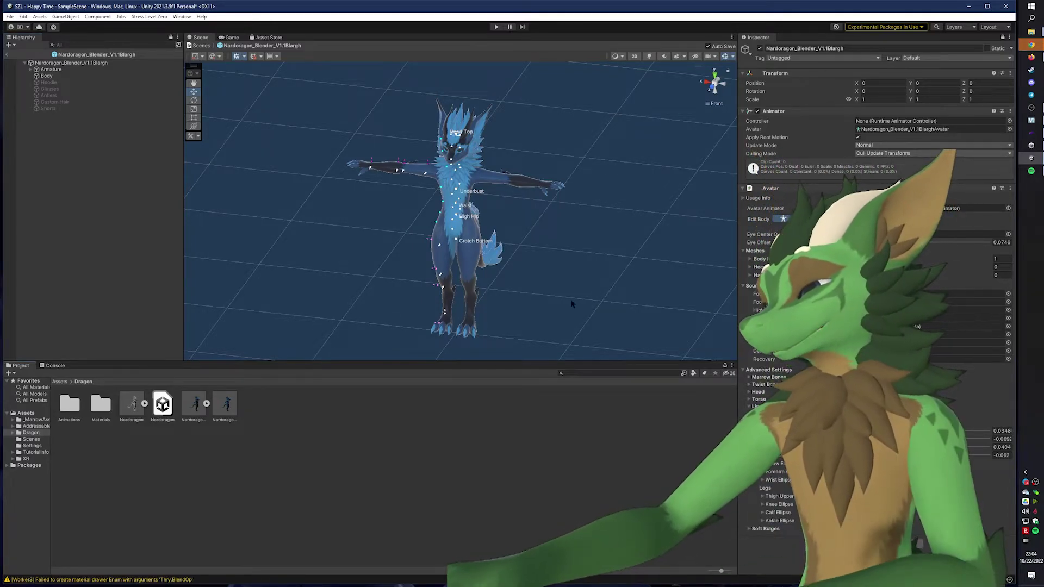
# - Leave prefab editing for SampleScene and select the Nardoragon_Blender_V1.1Blargh prefab asset in the Dragon folder
pyautogui.click(10, 55)
pyautogui.click(225, 405)
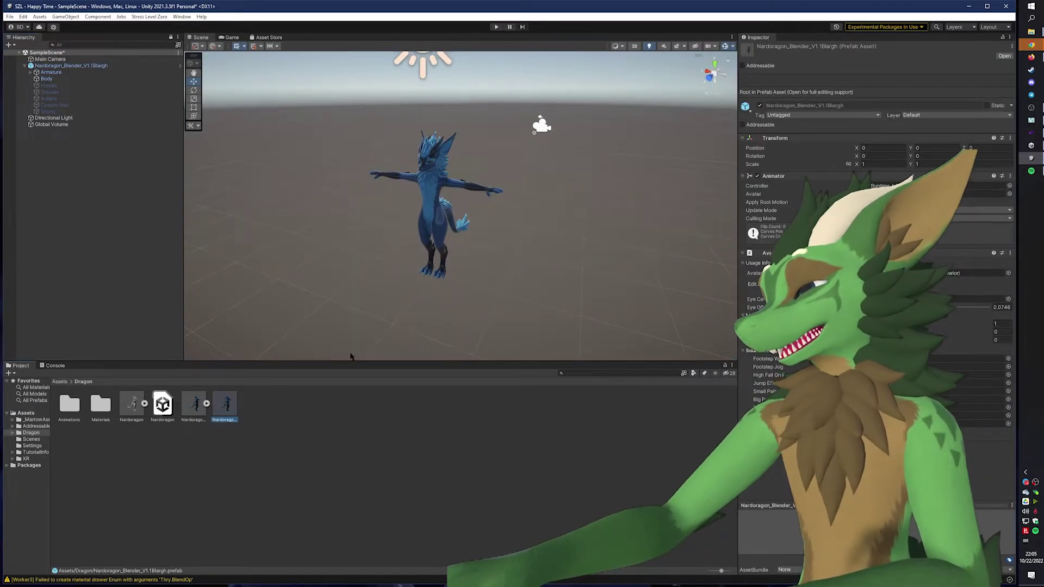
pyautogui.doubleClick(225, 407)
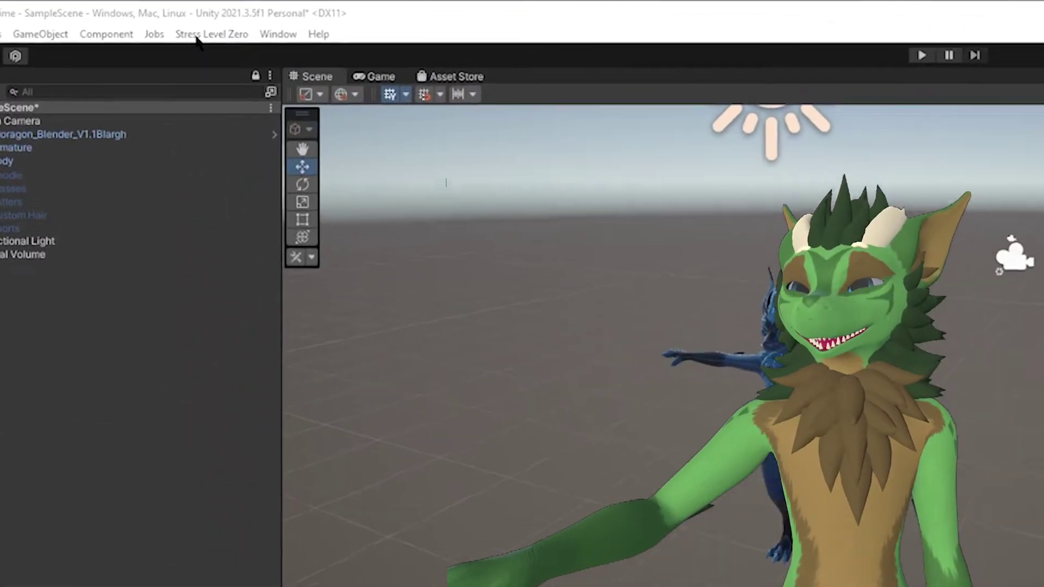
# - Open the Asset Warehouse from the Stress Level Zero Void Tools
pyautogui.click(143, 16)
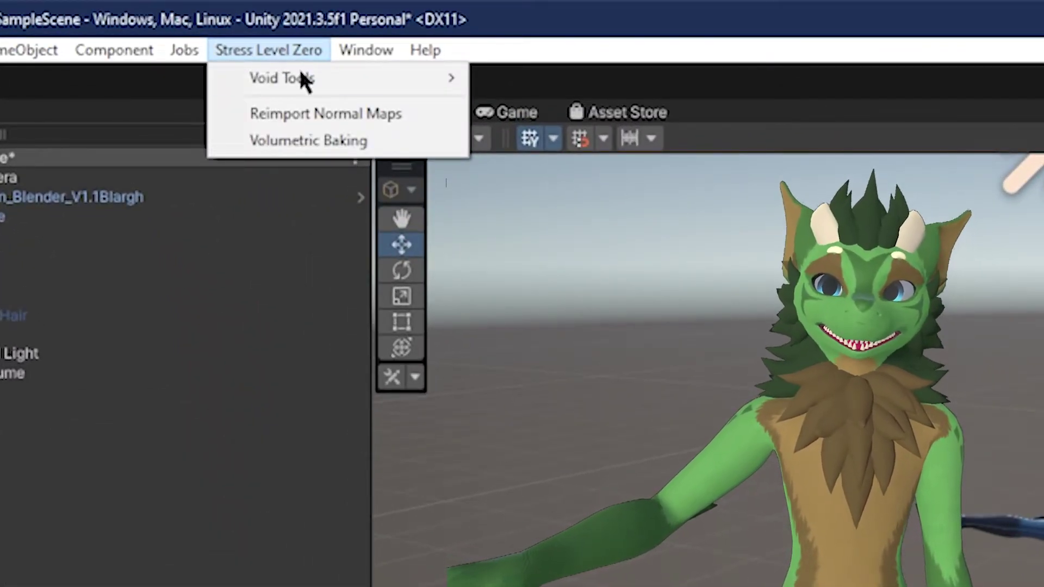
pyautogui.moveTo(298, 79)
pyautogui.click(595, 78)
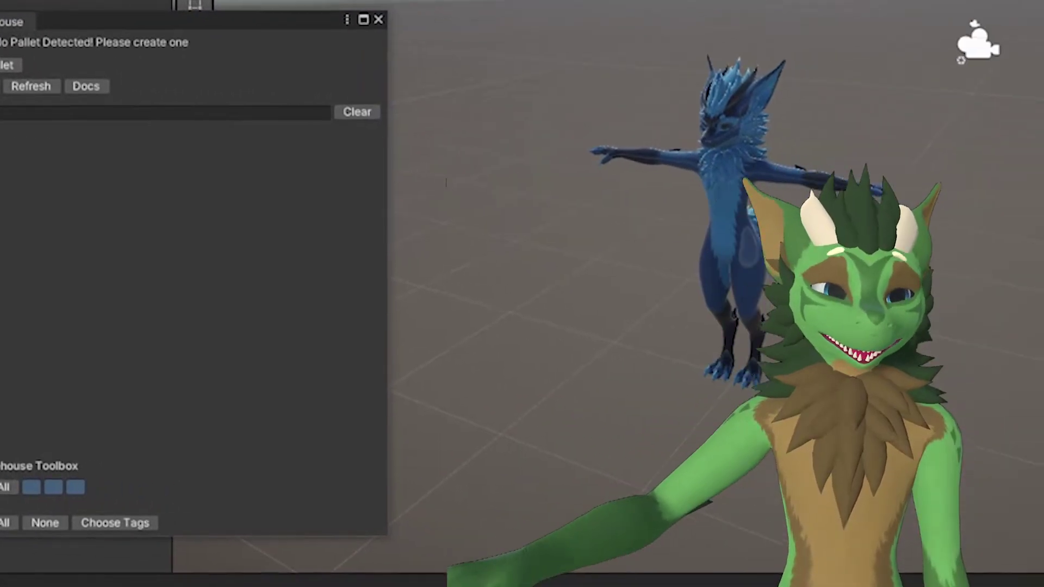
# - Create a pallet titled NardoBlue and fill in the pallet author's name
pyautogui.click(213, 79)
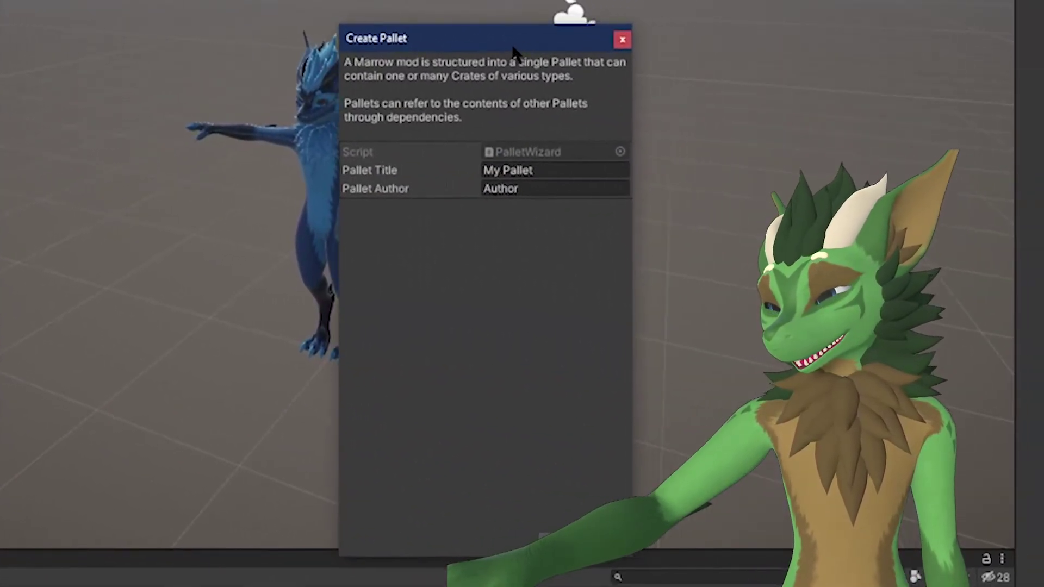
pyautogui.moveTo(512, 46); pyautogui.dragTo(507, 44)
pyautogui.click(460, 171)
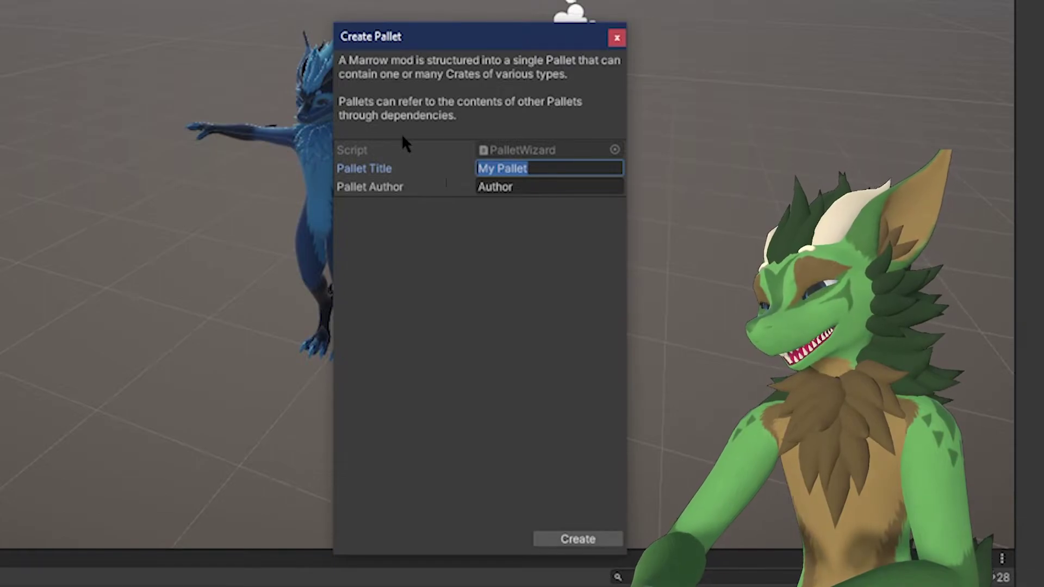
pyautogui.write('NardoBlue')
pyautogui.press('Tab')
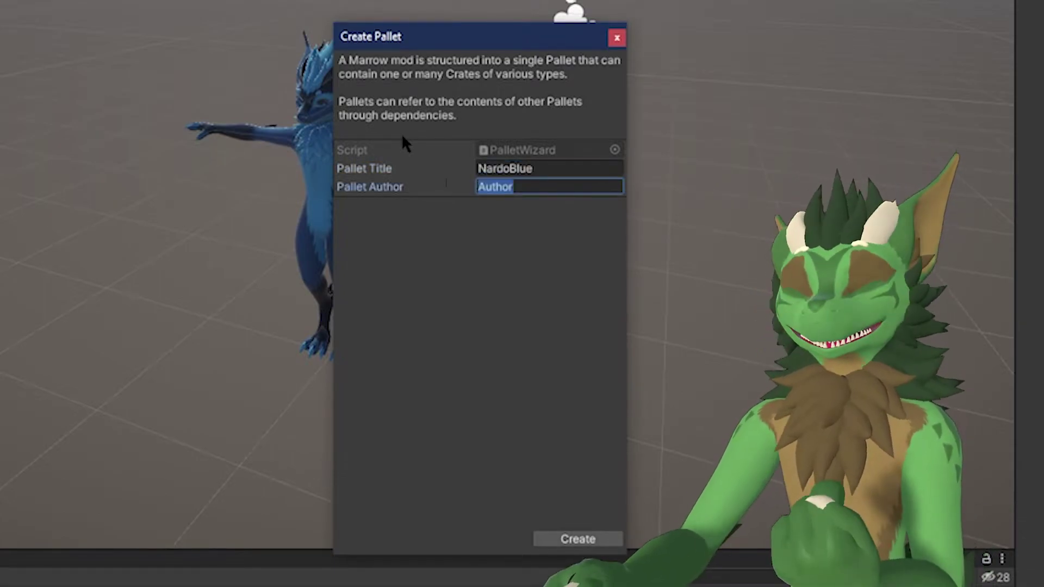
pyautogui.write('StarghDragon')
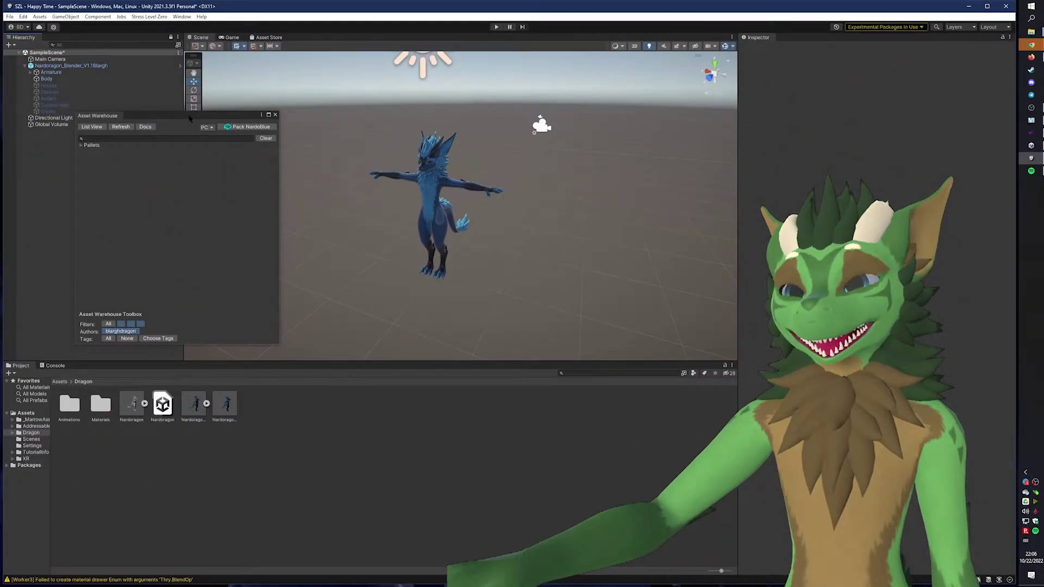
# - Begin a new crate in the NardoBlue pallet and set its crate type to AVATAR_CRATE
pyautogui.moveTo(188, 113); pyautogui.dragTo(464, 111)
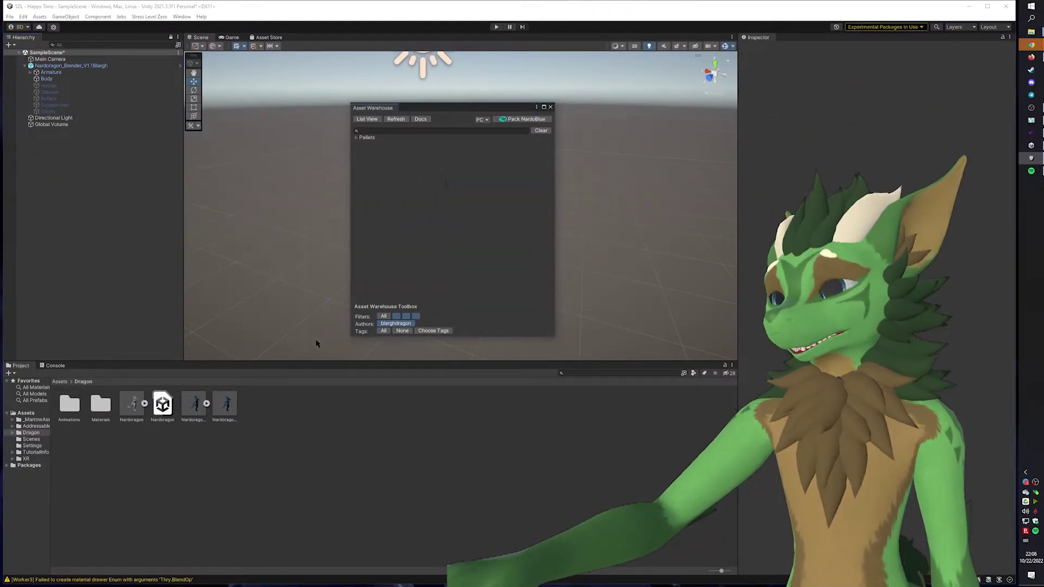
pyautogui.click(360, 144)
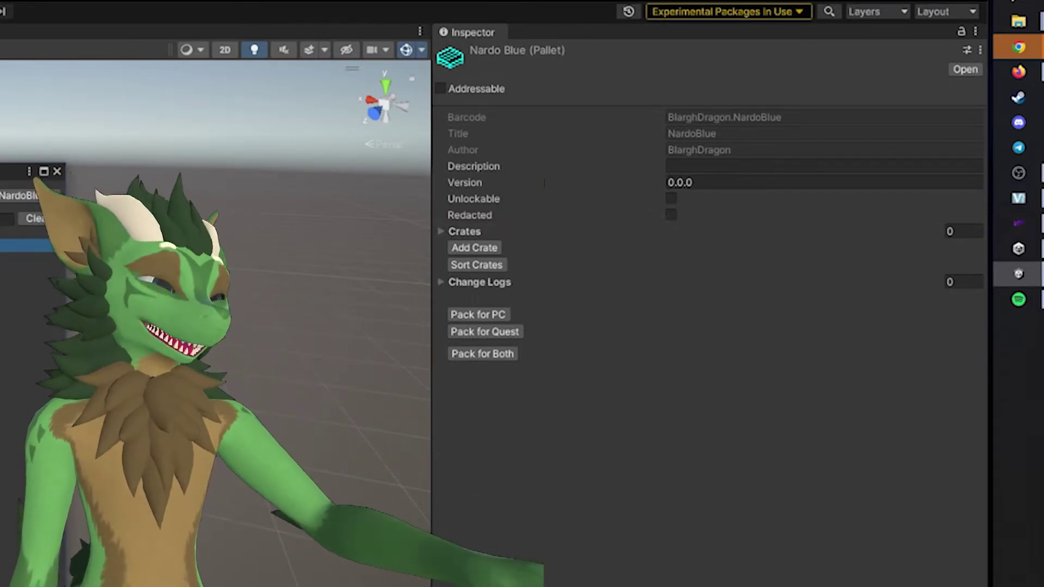
pyautogui.click(474, 247)
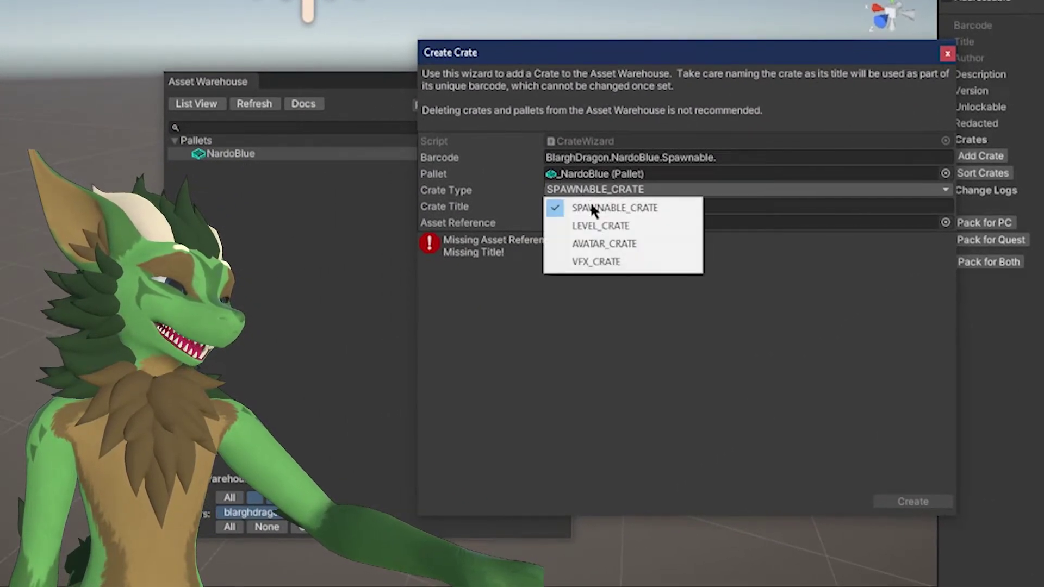
pyautogui.click(592, 243)
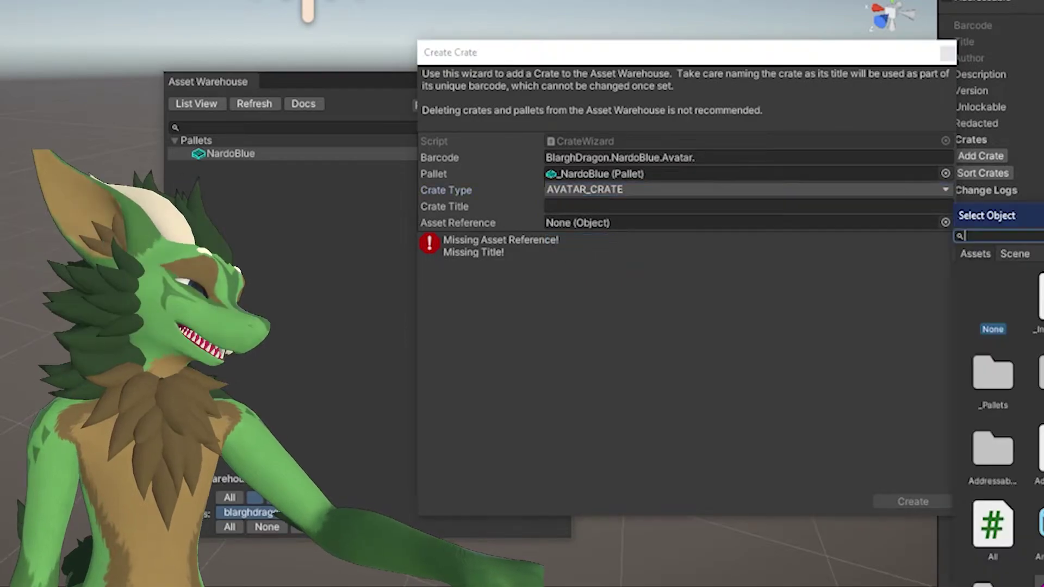
pyautogui.press('Escape')
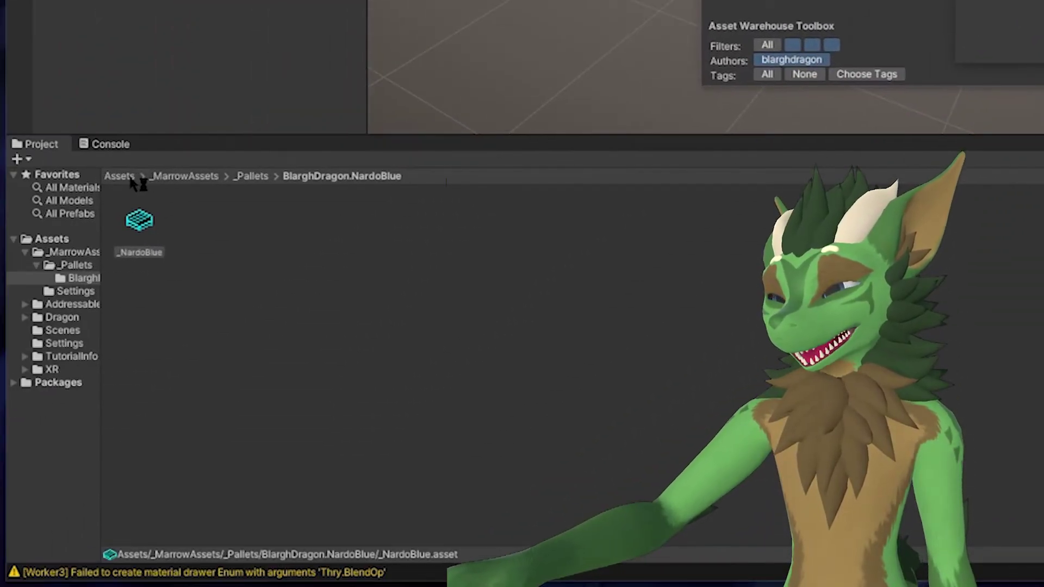
# - Assign the Nardoragon_Blender_V1.1Blargh prefab from the Dragon folder as the crate's asset reference
pyautogui.click(121, 176)
pyautogui.doubleClick(264, 217)
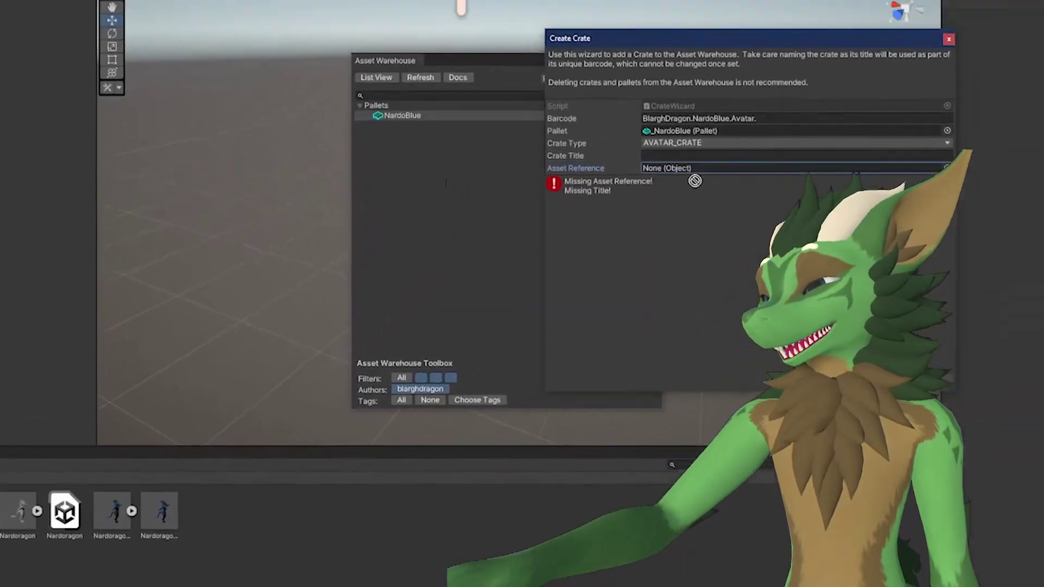
pyautogui.moveTo(687, 187); pyautogui.dragTo(685, 175)
# - Title the avatar crate Nardoblue and create it
pyautogui.click(667, 158)
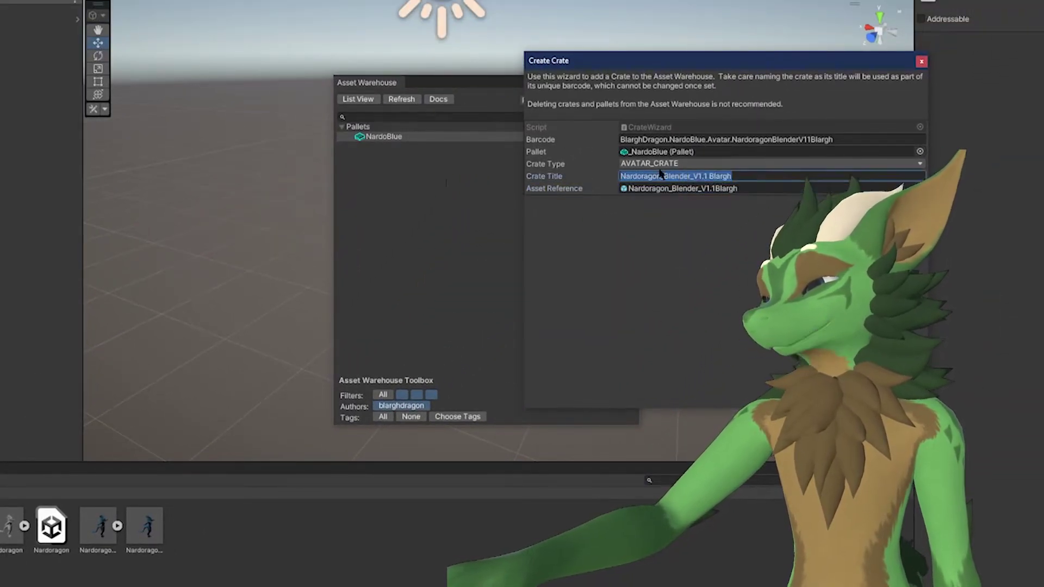
pyautogui.write('Na')
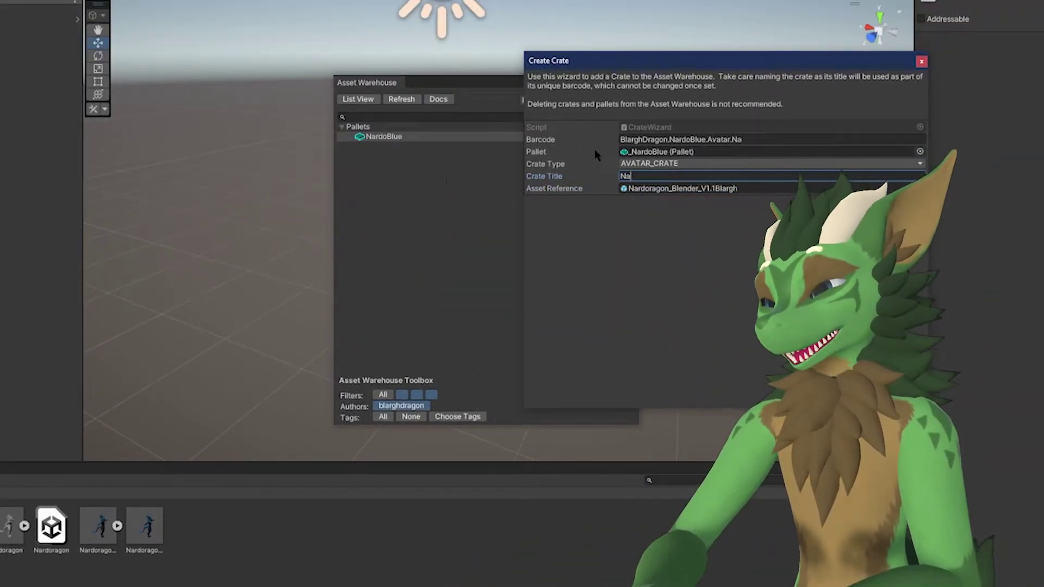
pyautogui.write('rdoBlue')
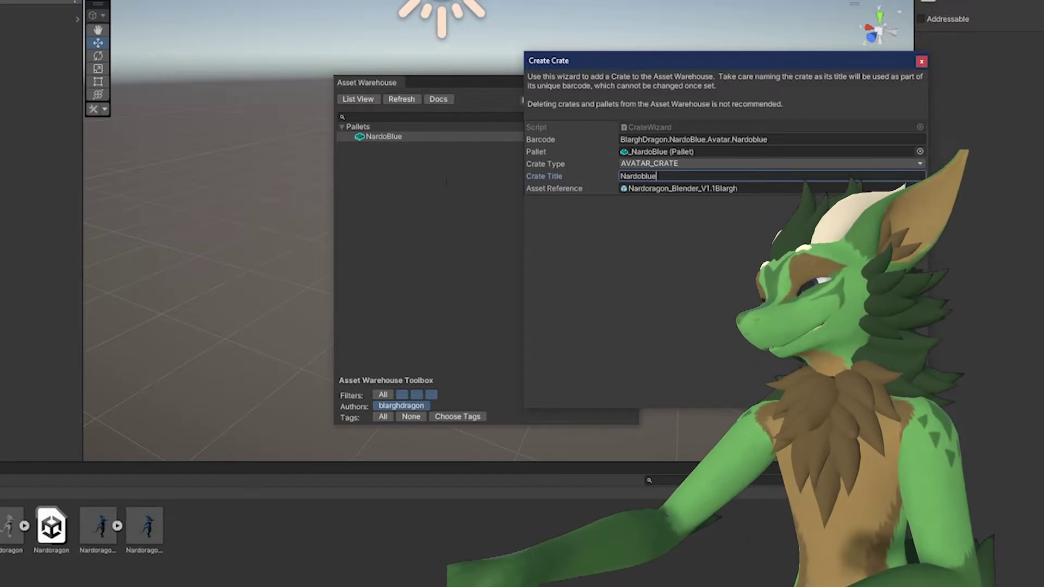
pyautogui.click(898, 401)
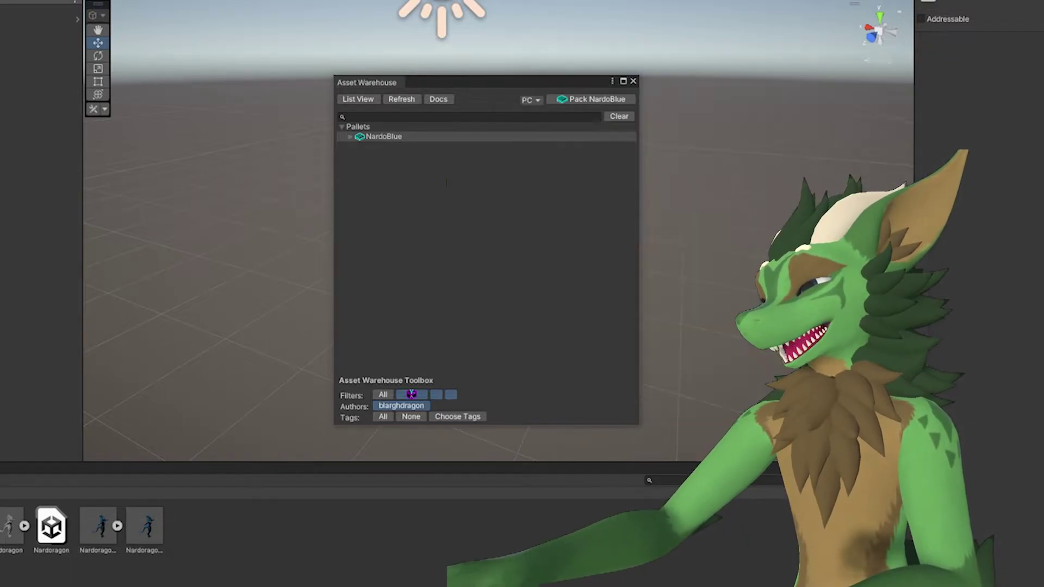
# - Expand the NardoBlue pallet in the Asset Warehouse and select its Nardoblue avatar crate
pyautogui.click(351, 137)
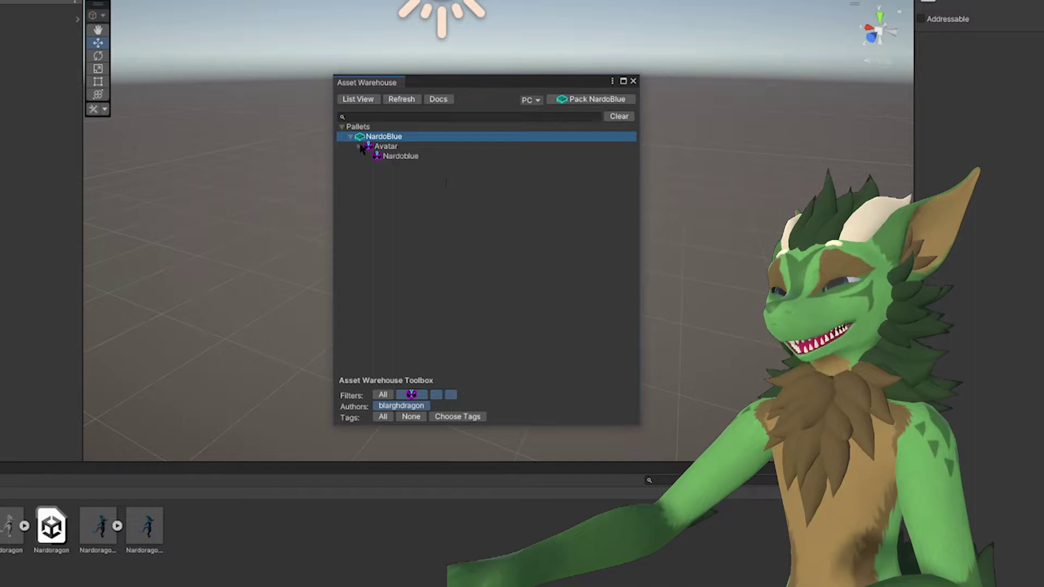
pyautogui.click(387, 147)
pyautogui.click(413, 157)
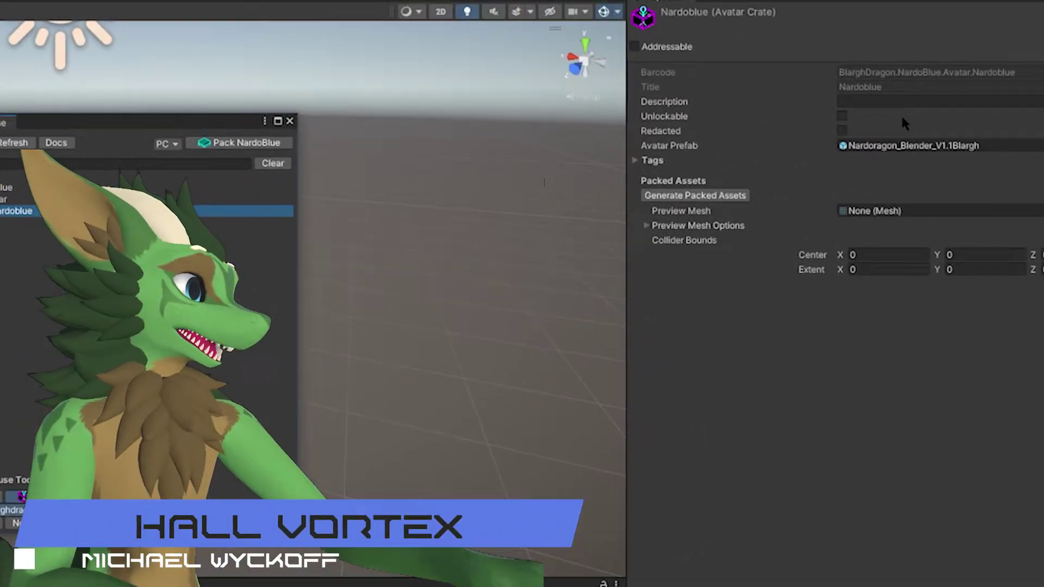
# - Check the crate's description and tags, generate its packed assets and enlarge the preview of the mesh
pyautogui.click(890, 103)
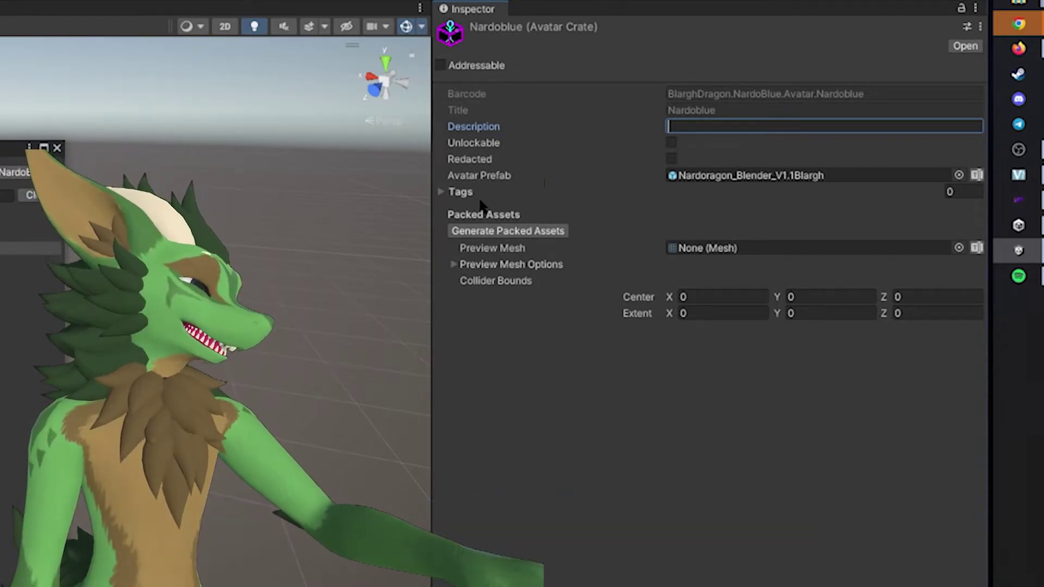
pyautogui.click(442, 191)
pyautogui.click(441, 191)
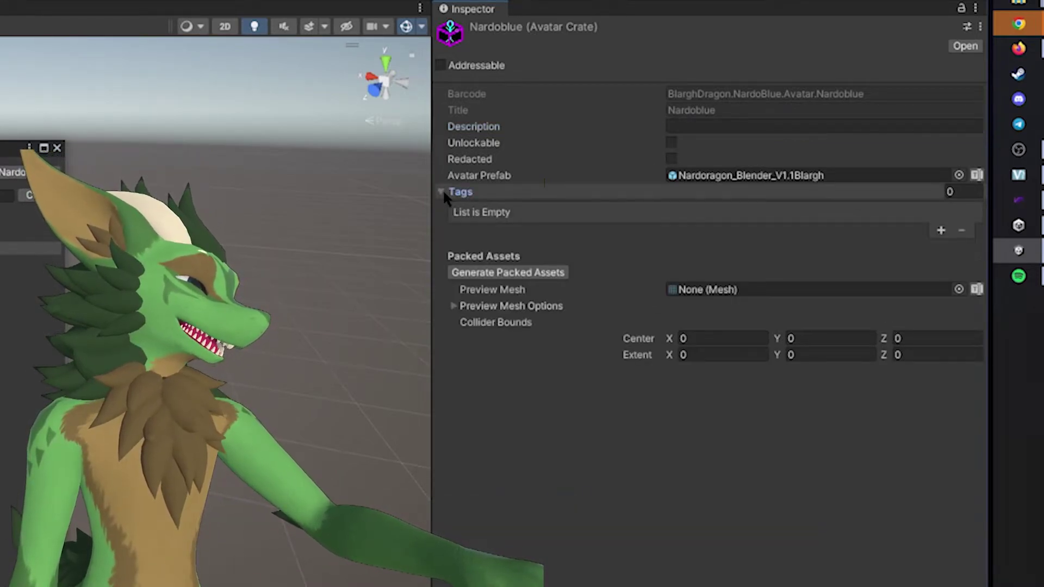
pyautogui.click(508, 272)
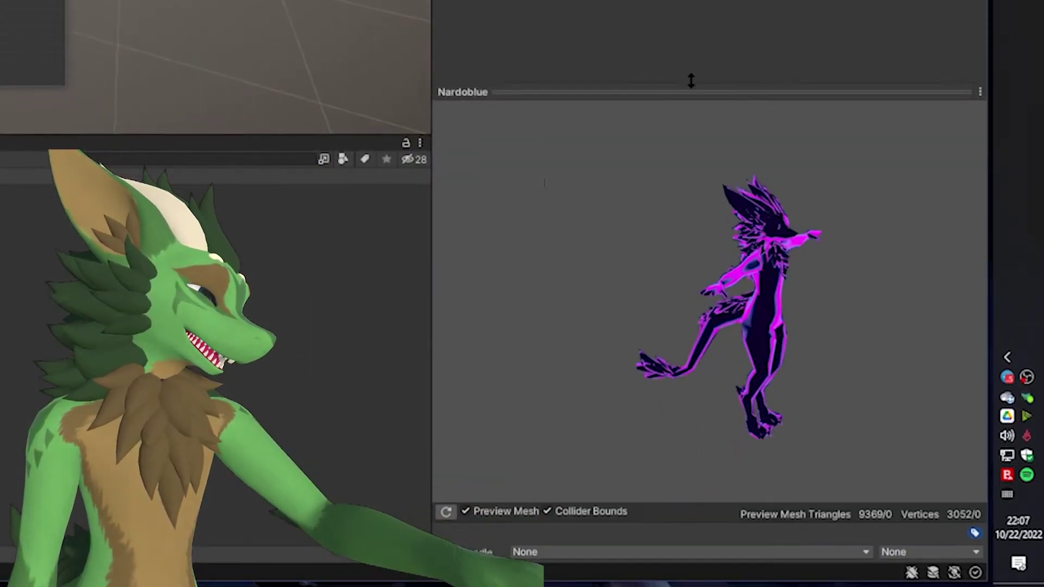
pyautogui.moveTo(690, 81); pyautogui.dragTo(692, 6)
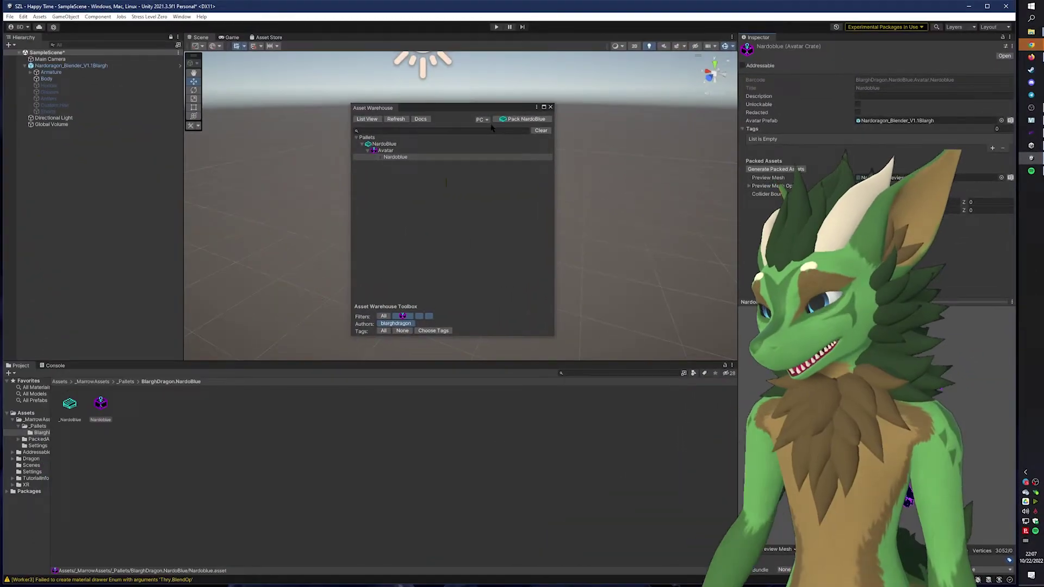
# - Keep PC as the target platform in the Asset Warehouse and pack the NardoBlue pallet
pyautogui.click(482, 120)
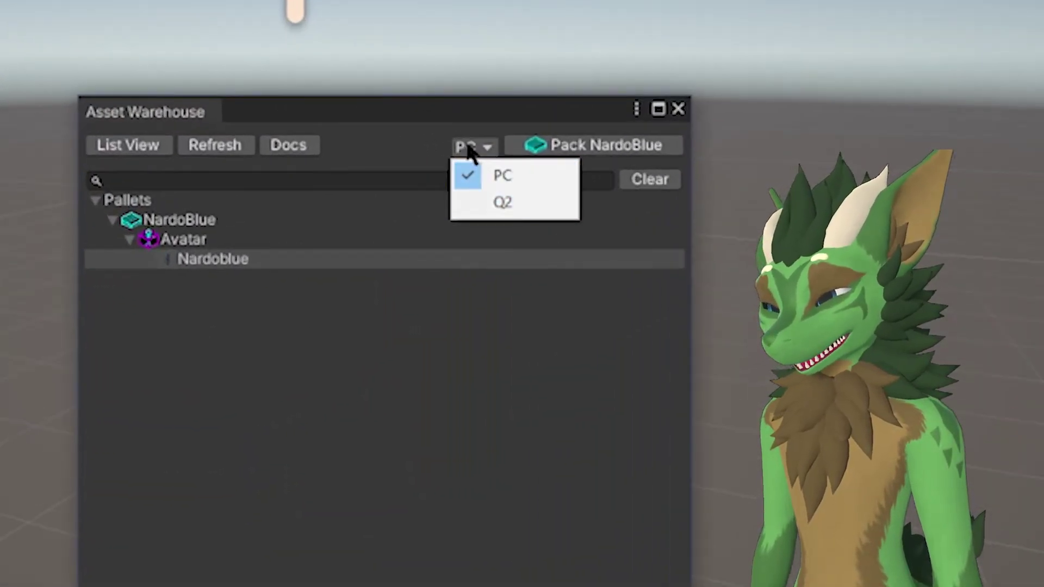
pyautogui.click(478, 474)
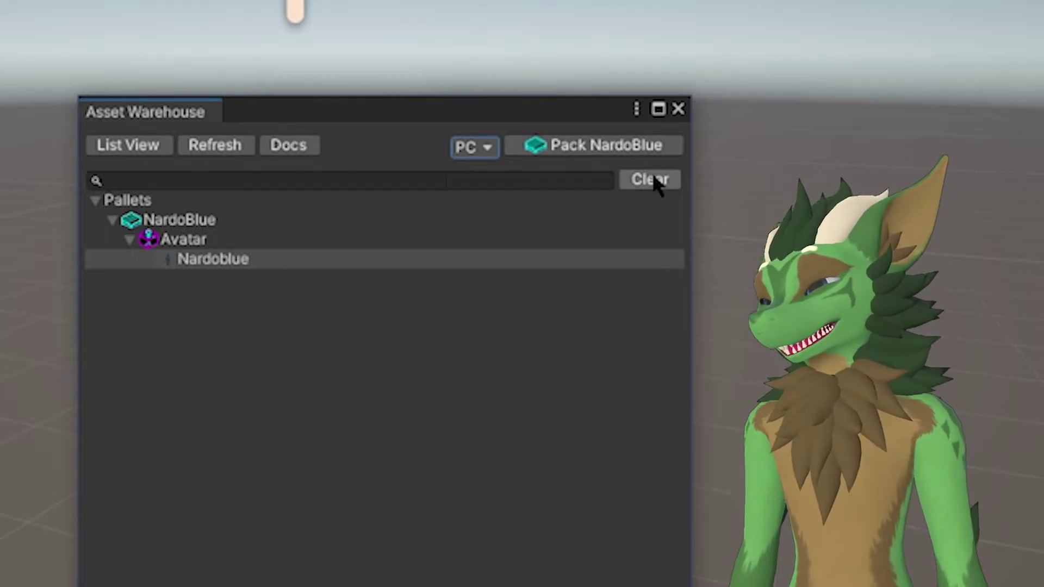
pyautogui.click(610, 144)
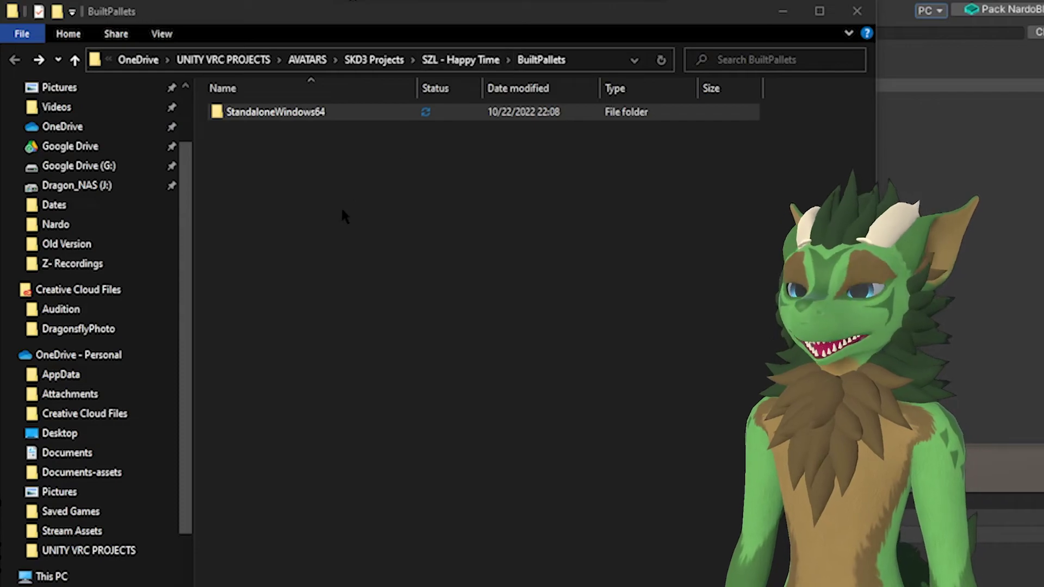
# - Move the BlarghDragon.NardoBlue folder from the built pallets' StandaloneWindows64 folder into the BONELAB Mods folder
pyautogui.doubleClick(274, 112)
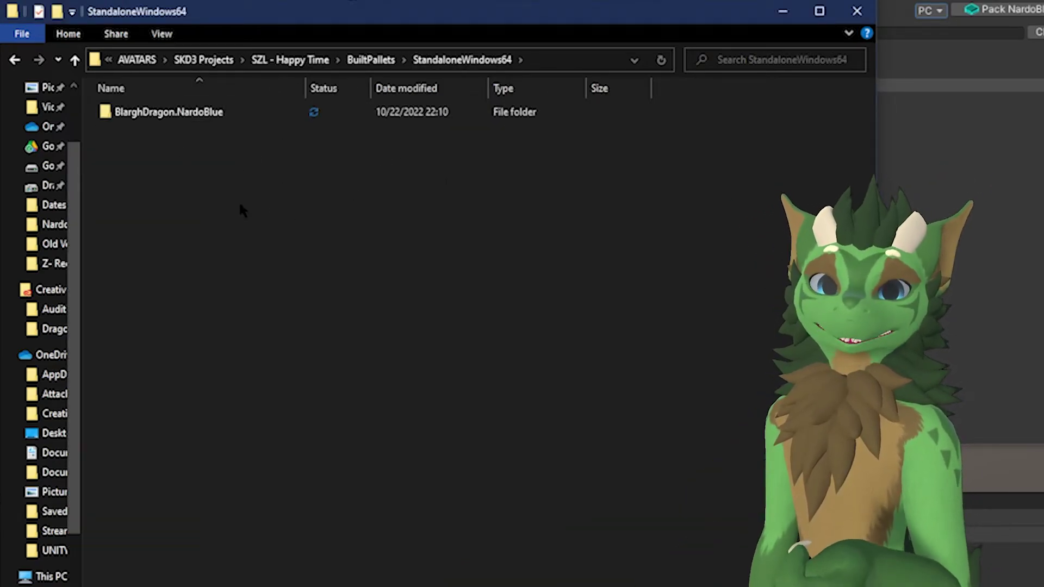
pyautogui.click(919, 117)
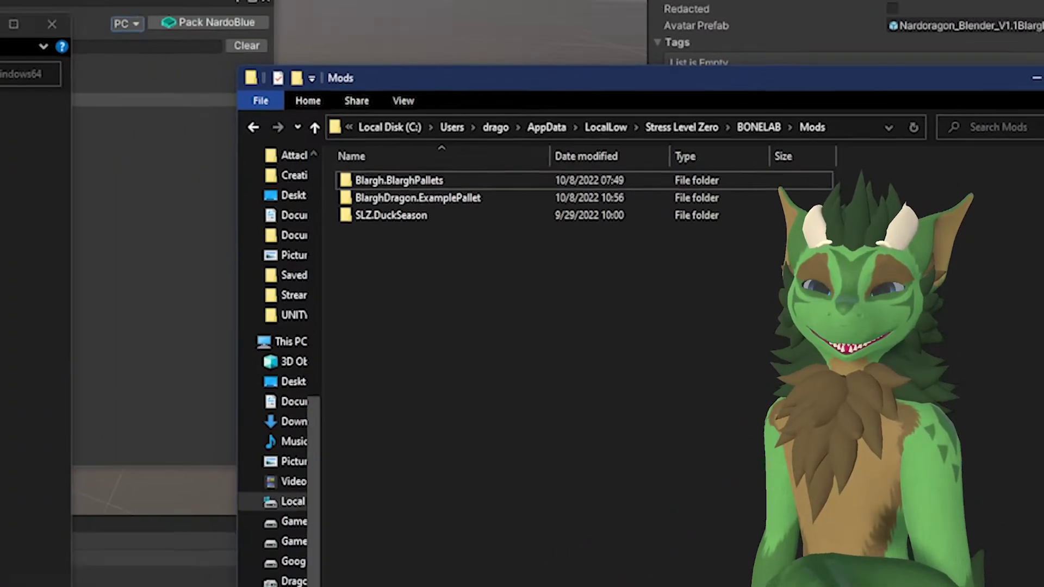
pyautogui.moveTo(98, 170); pyautogui.dragTo(660, 272)
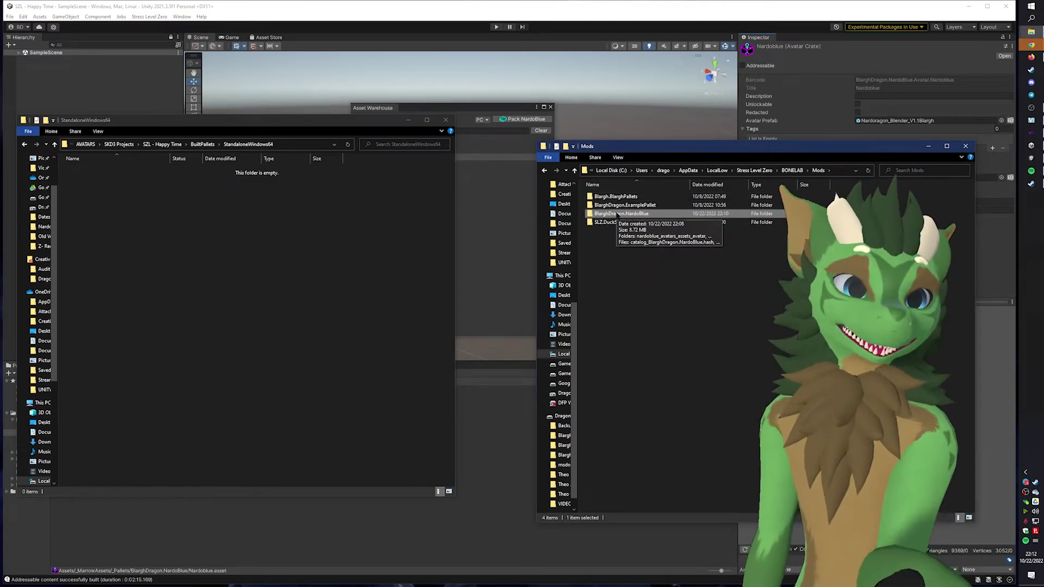